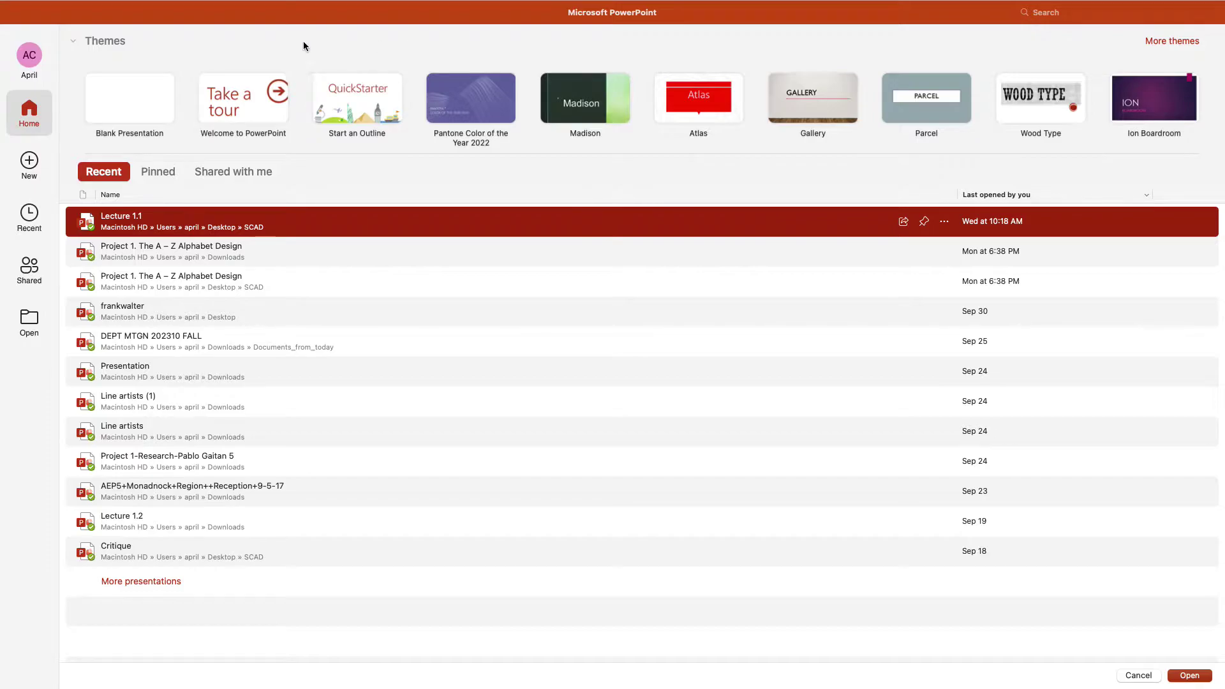
Create a new Blank Presentation (Presentation4) from the start screen
{"action": "left_click", "coordinate": [148, 104]}
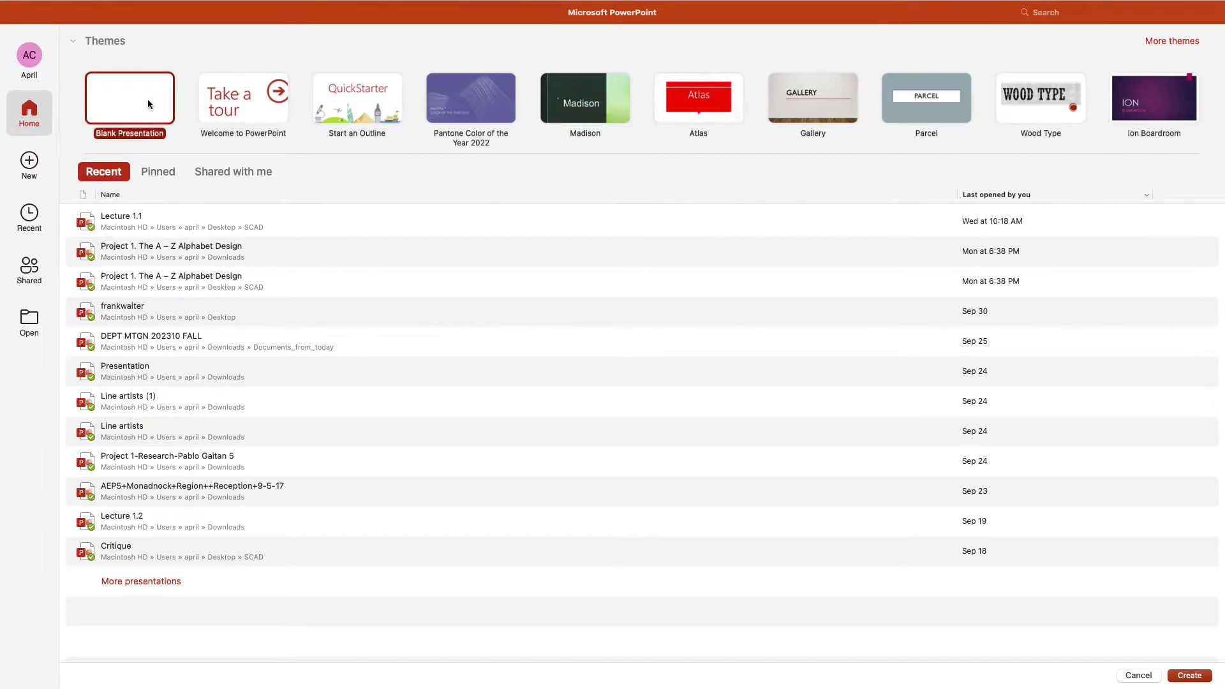
{"action": "double_click", "coordinate": [148, 104]}
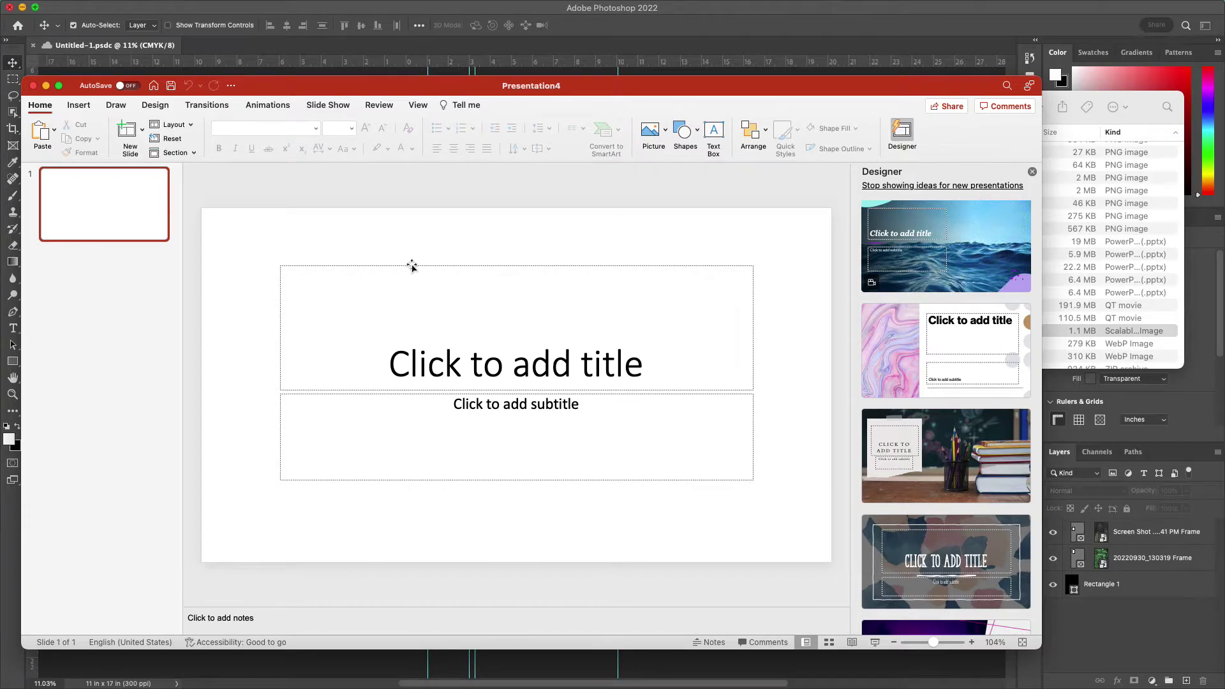
Delete both the title and subtitle placeholders from the title slide
{"action": "left_click", "coordinate": [411, 267]}
{"action": "key", "text": "Delete"}
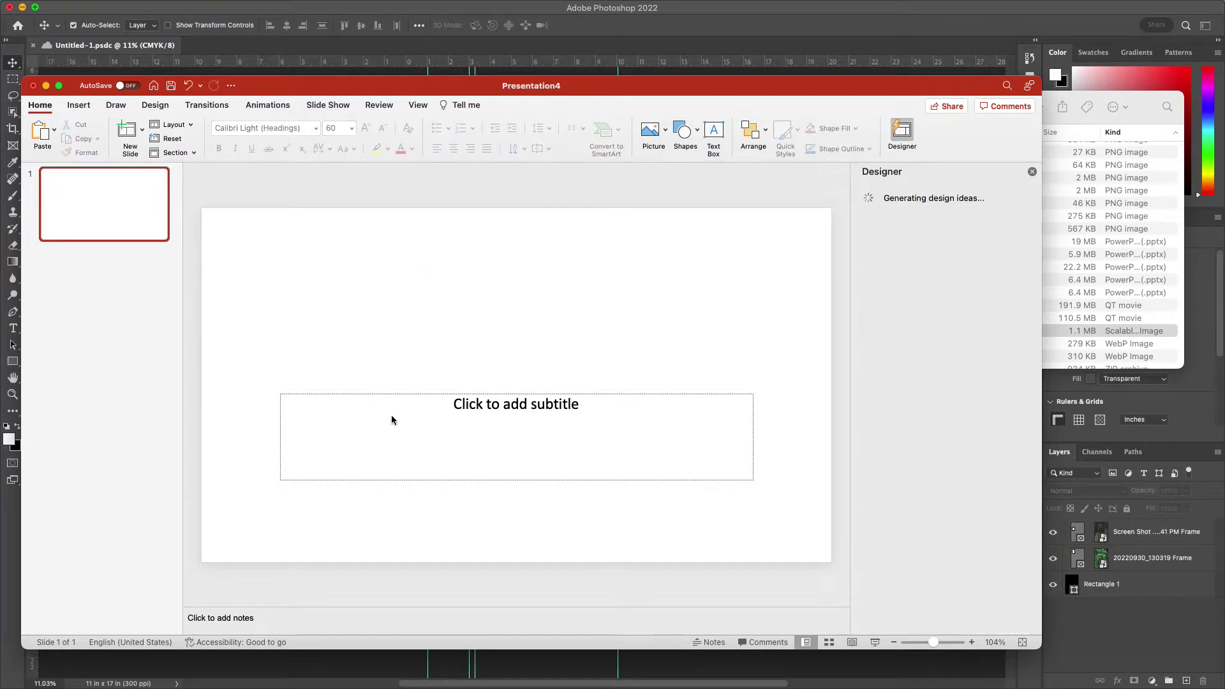
{"action": "left_click", "coordinate": [405, 397]}
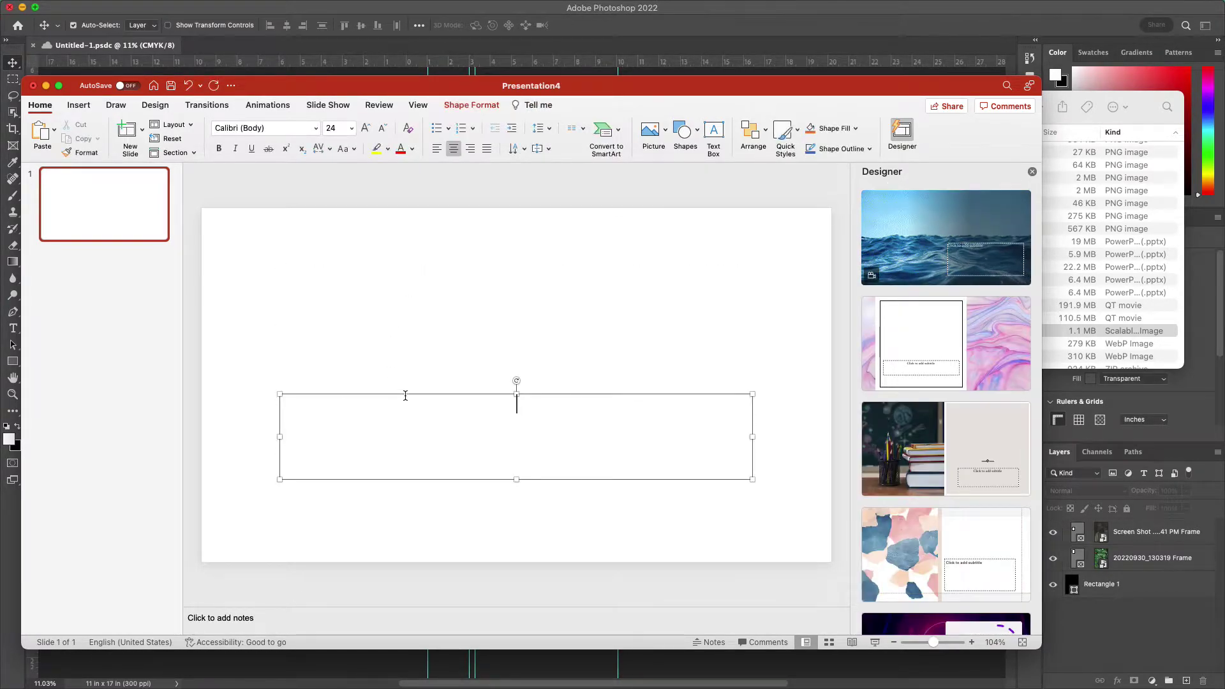
{"action": "left_click", "coordinate": [411, 393]}
{"action": "key", "text": "Delete"}
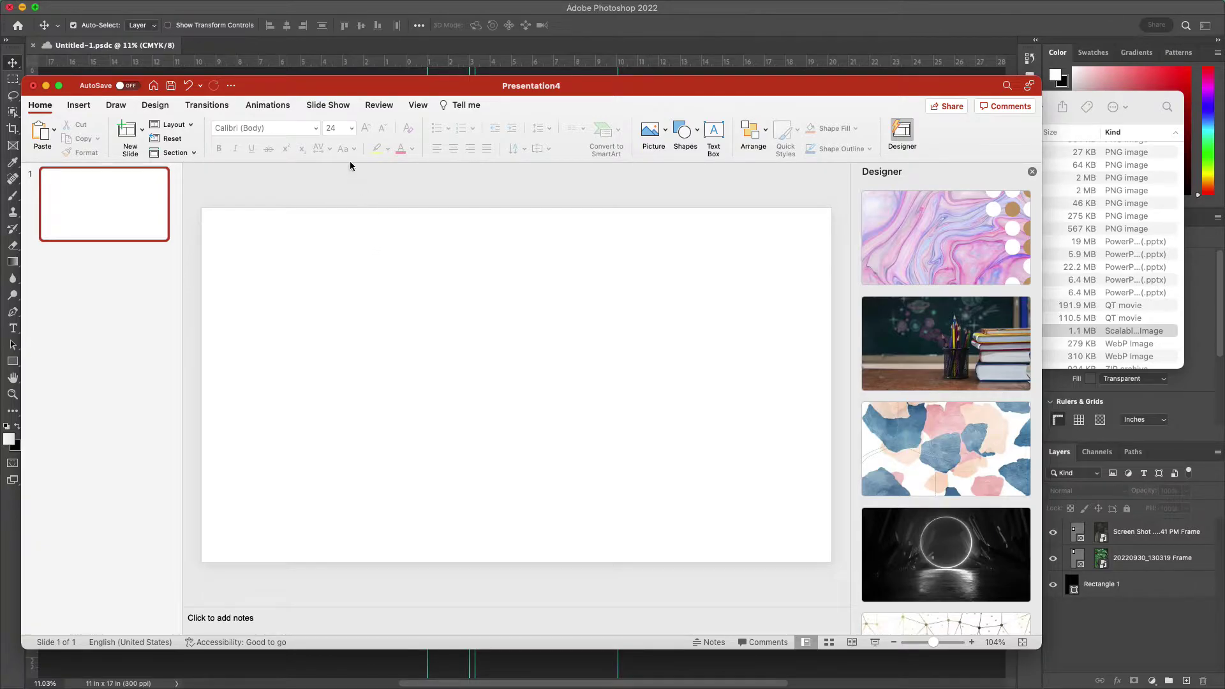
Draw a Rectangle about 2.37 by 2.28 inches near the slide's top-left corner
{"action": "left_click", "coordinate": [697, 132]}
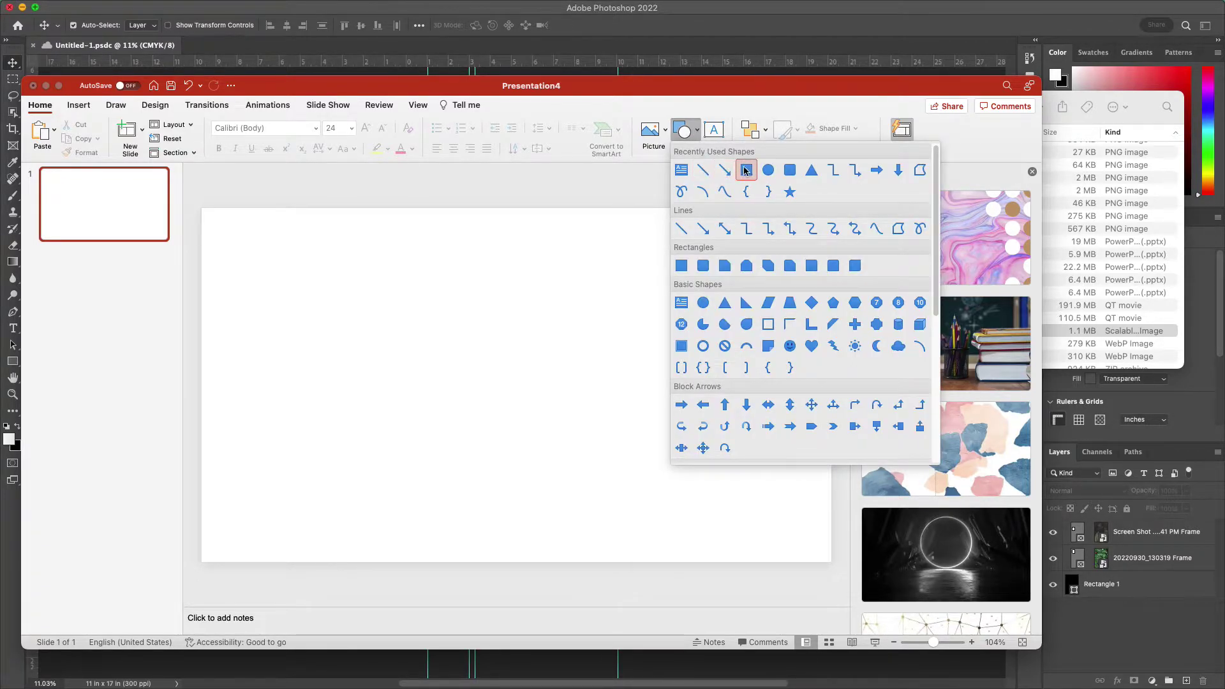
{"action": "left_click", "coordinate": [746, 171]}
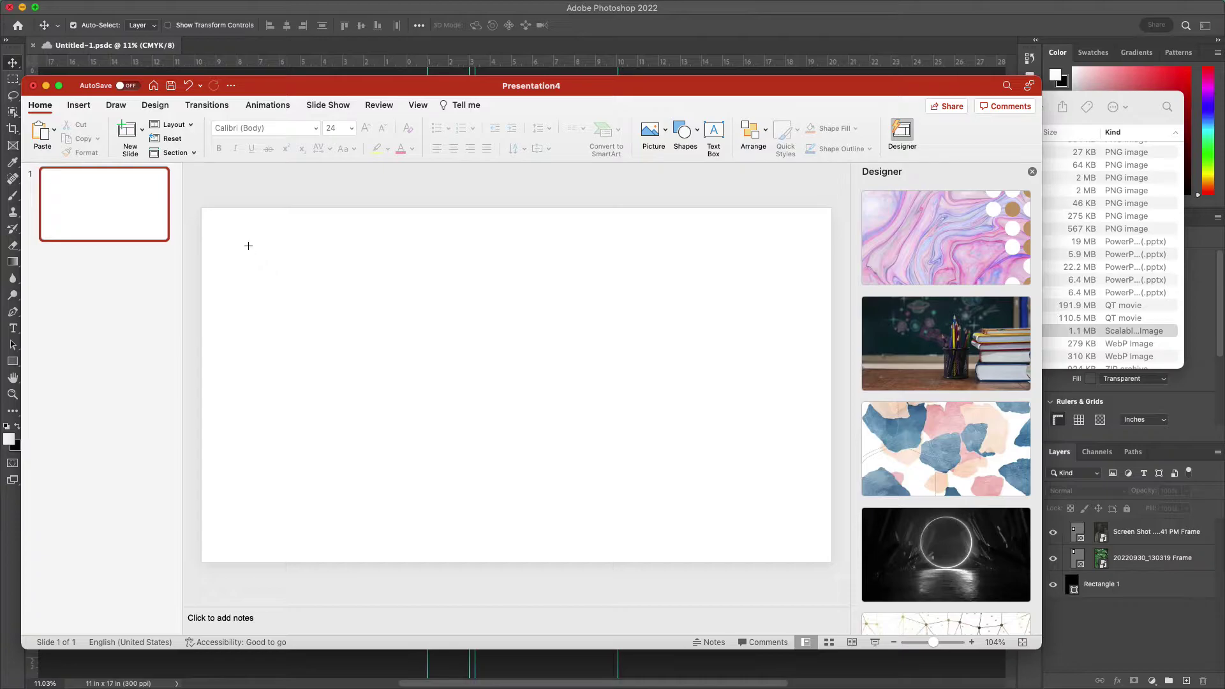
{"action": "left_click_drag", "start_coordinate": [248, 246], "coordinate": [355, 357]}
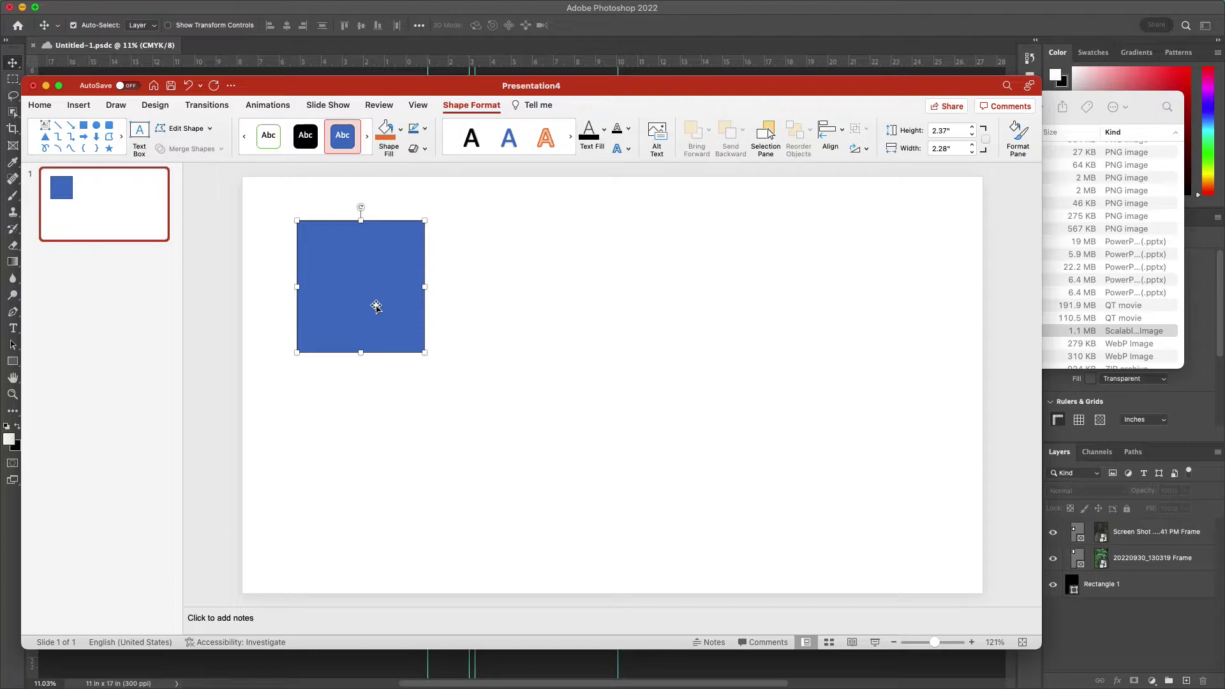
Duplicate the square to its right, then repeat the duplicate twice for four evenly spaced squares
{"action": "key", "text": "super+d"}
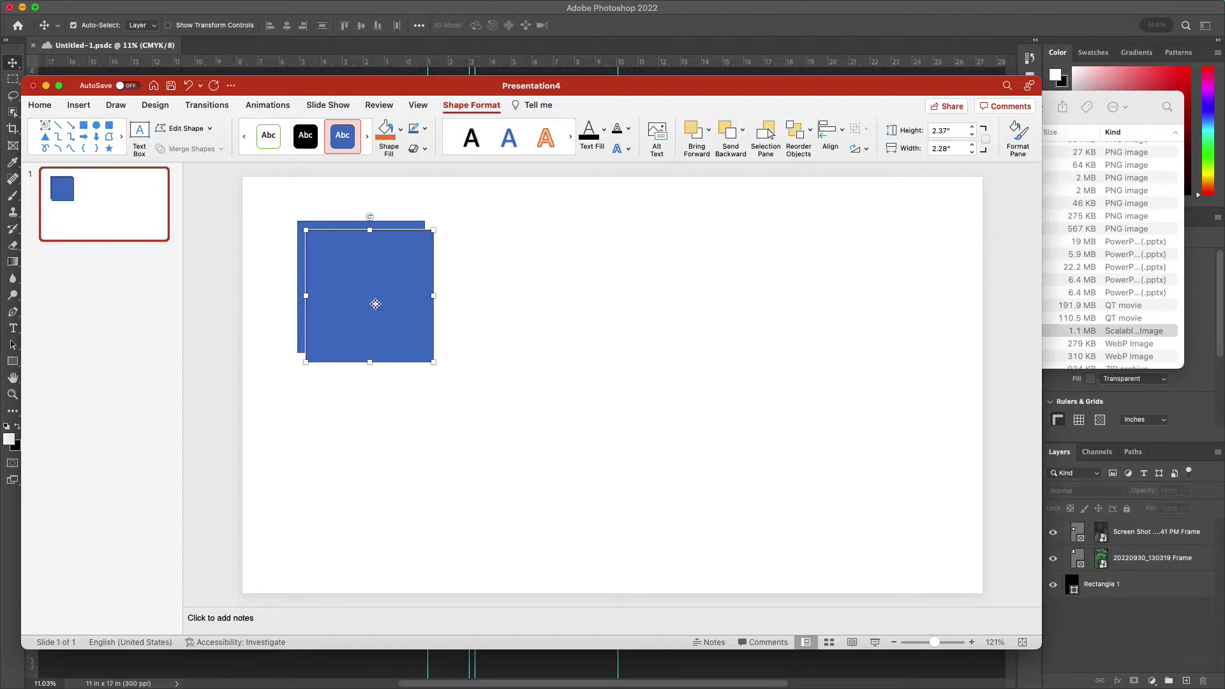
{"action": "left_click_drag", "start_coordinate": [374, 301], "coordinate": [510, 297]}
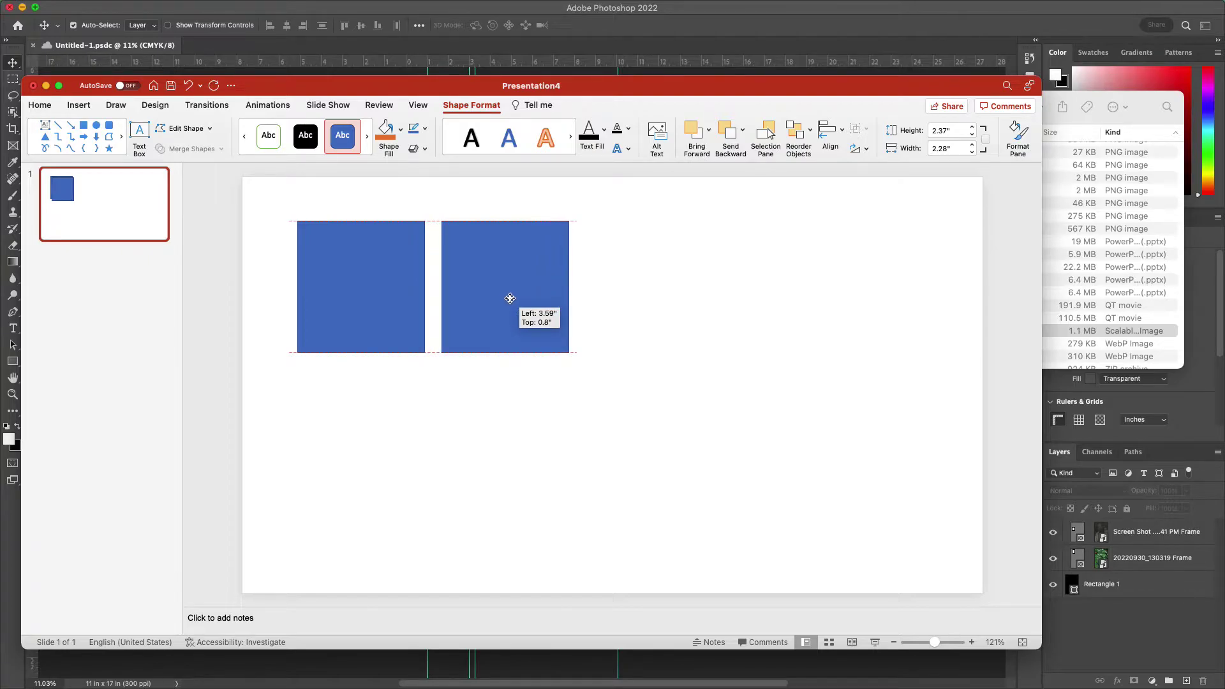
{"action": "left_click_drag", "start_coordinate": [510, 298], "coordinate": [506, 298]}
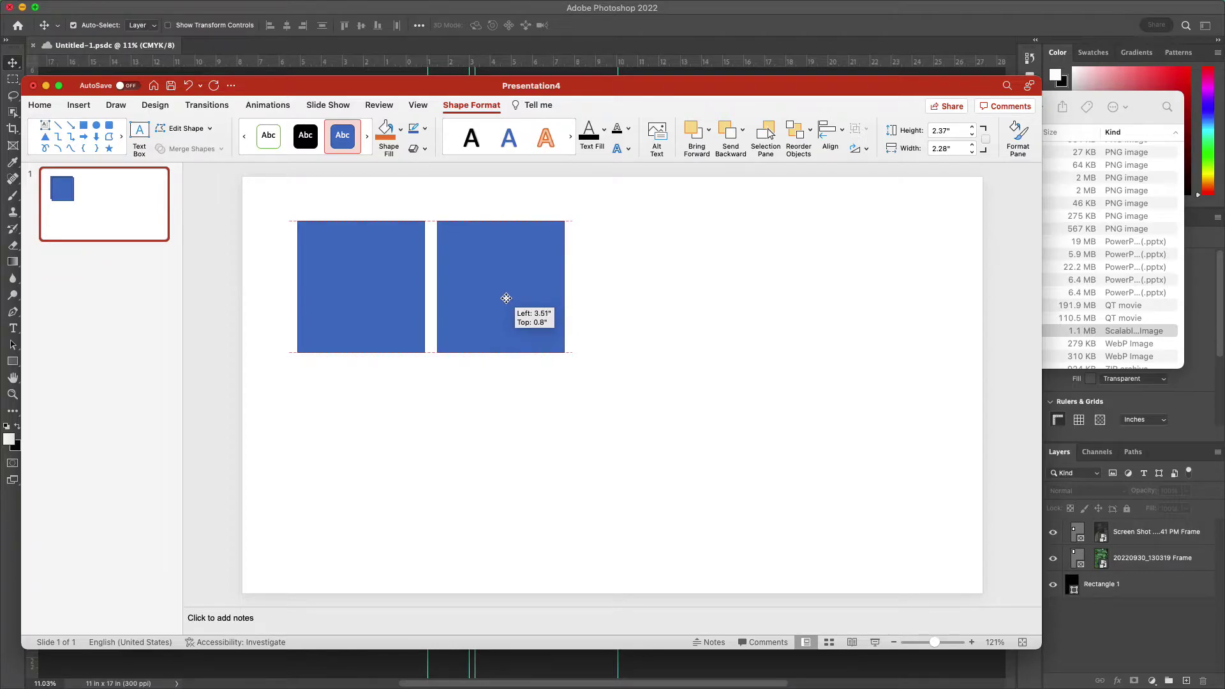
{"action": "left_click_drag", "start_coordinate": [506, 298], "coordinate": [504, 300]}
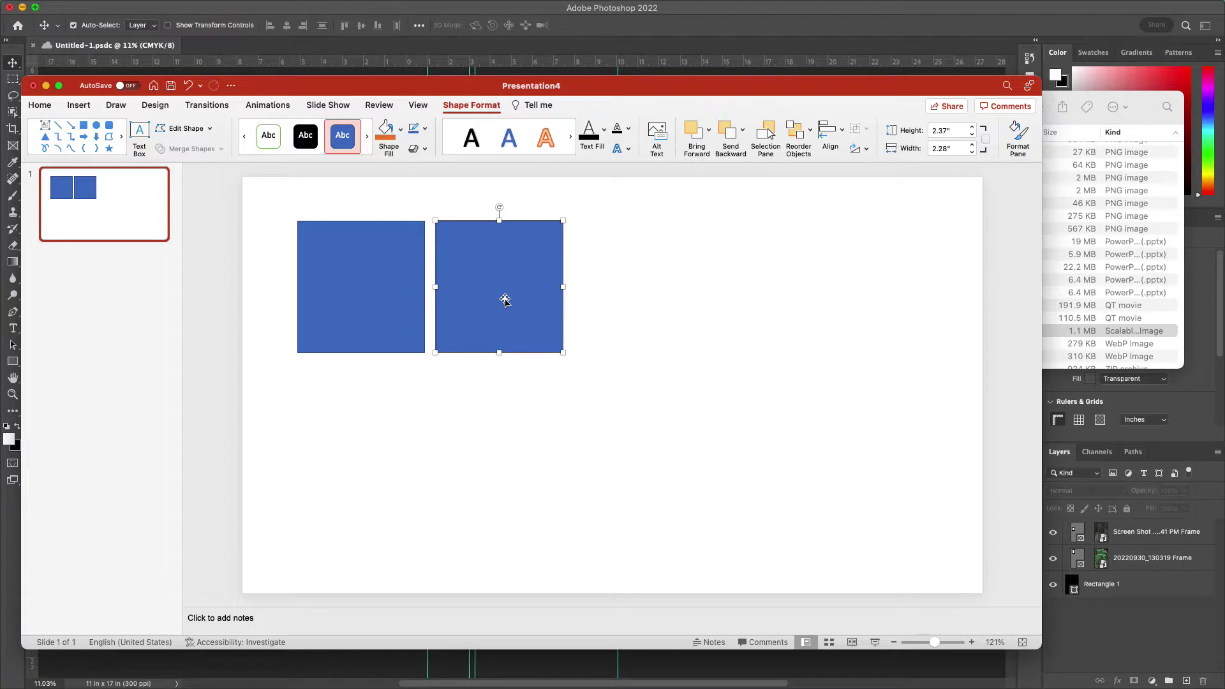
{"action": "key", "text": "super+d"}
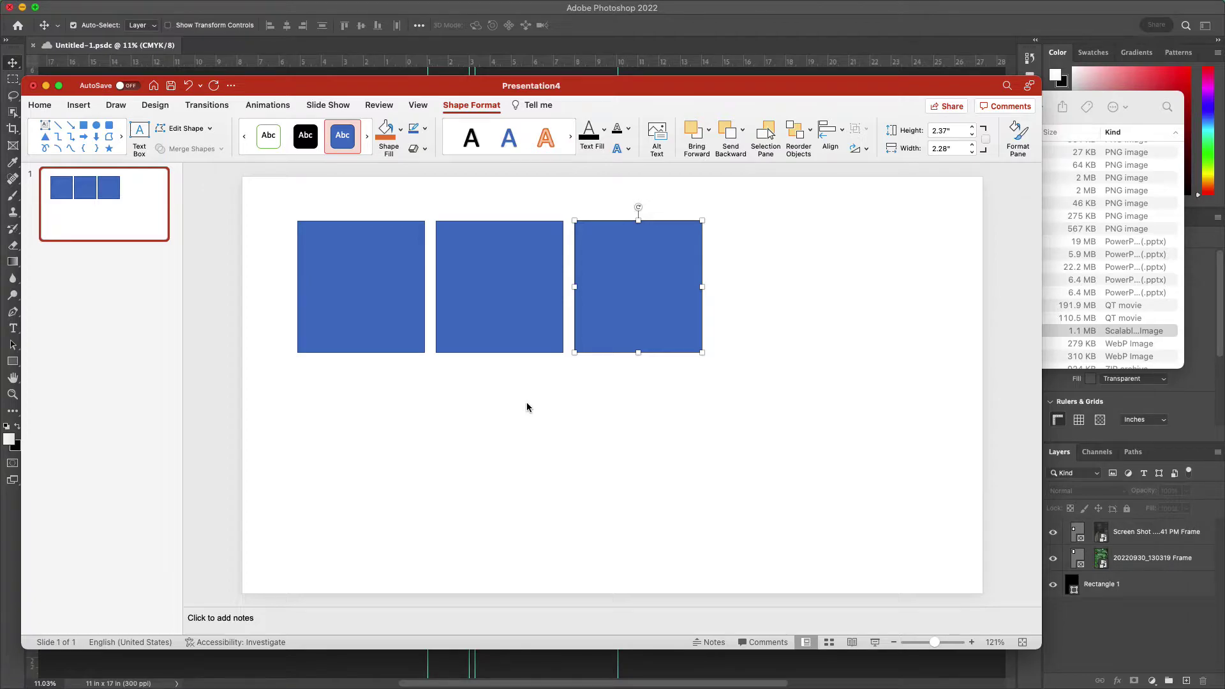
{"action": "key", "text": "super+d"}
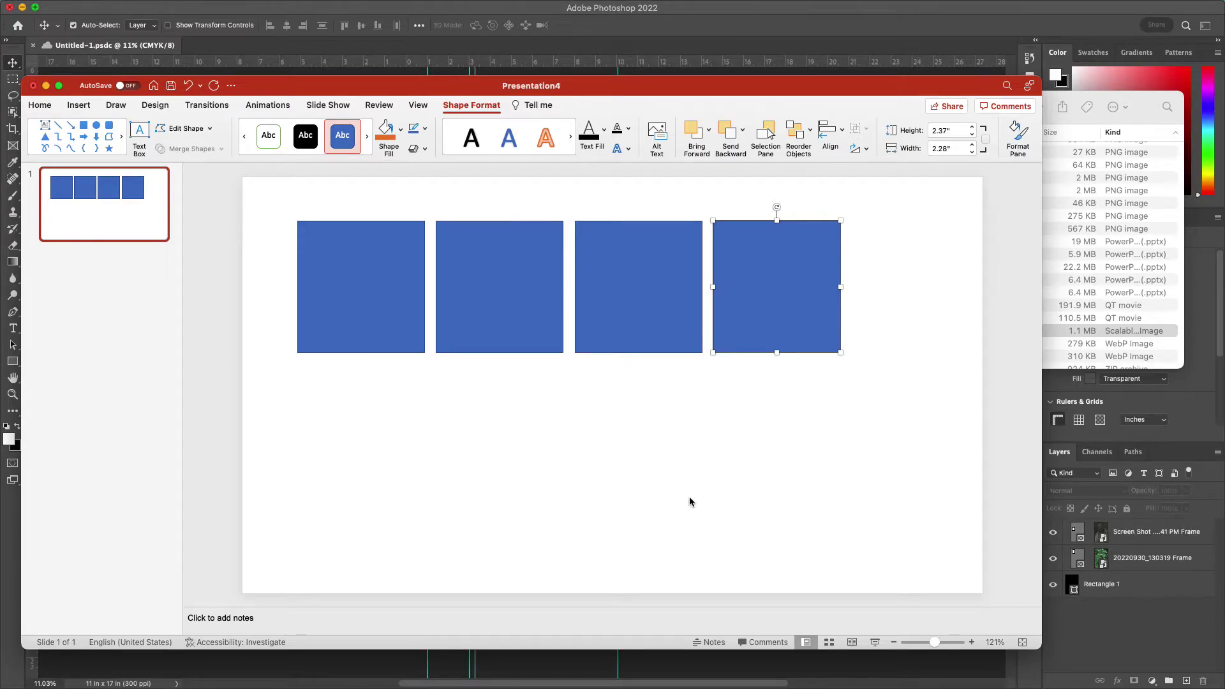
Duplicate the row of four squares, place the copies beneath it, and select all eight
{"action": "key", "text": "super+a"}
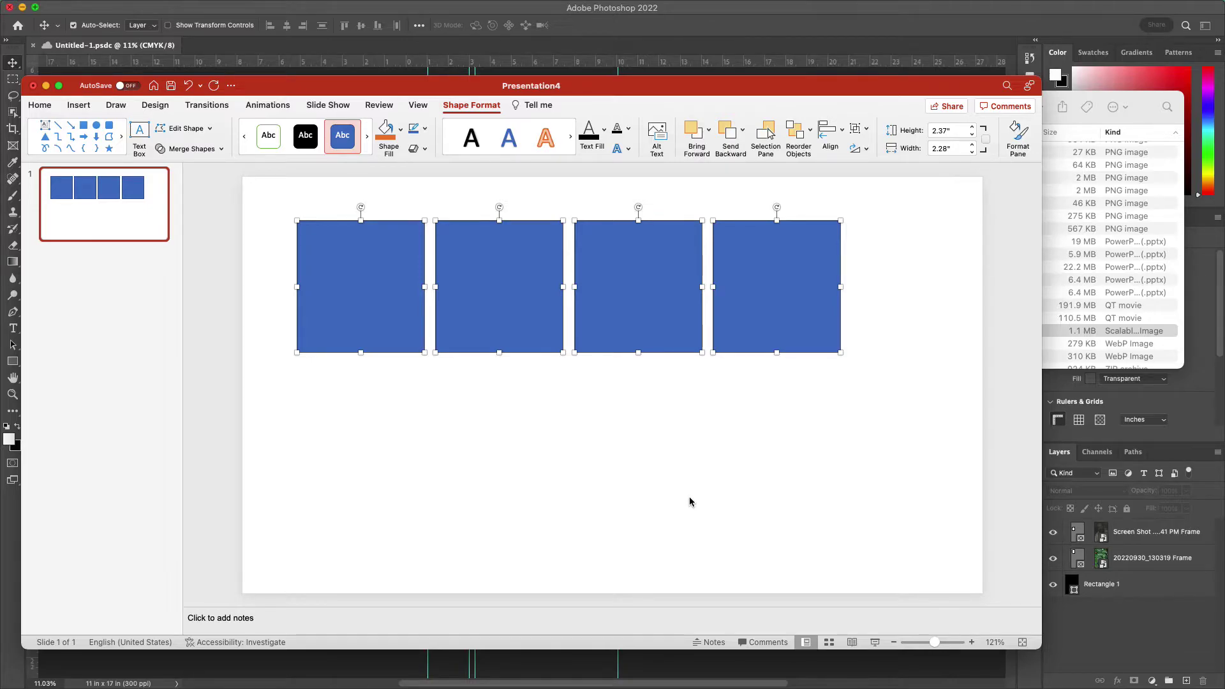
{"action": "key", "text": "super+d"}
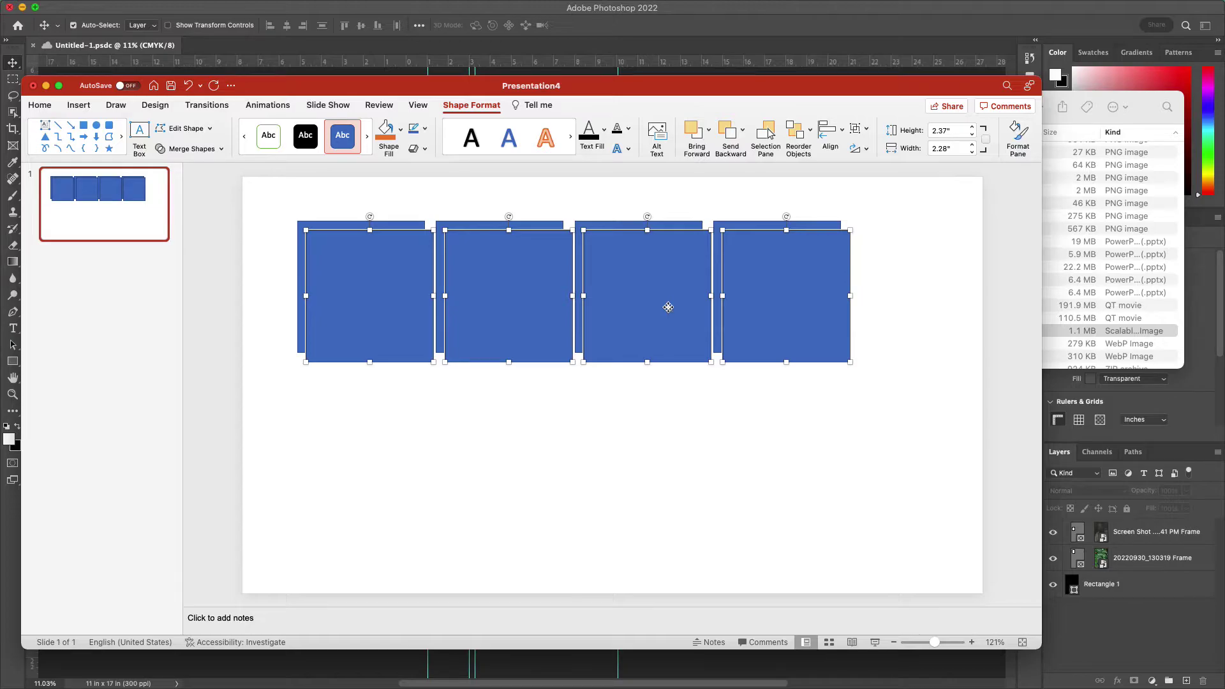
{"action": "left_click_drag", "start_coordinate": [669, 308], "coordinate": [655, 458]}
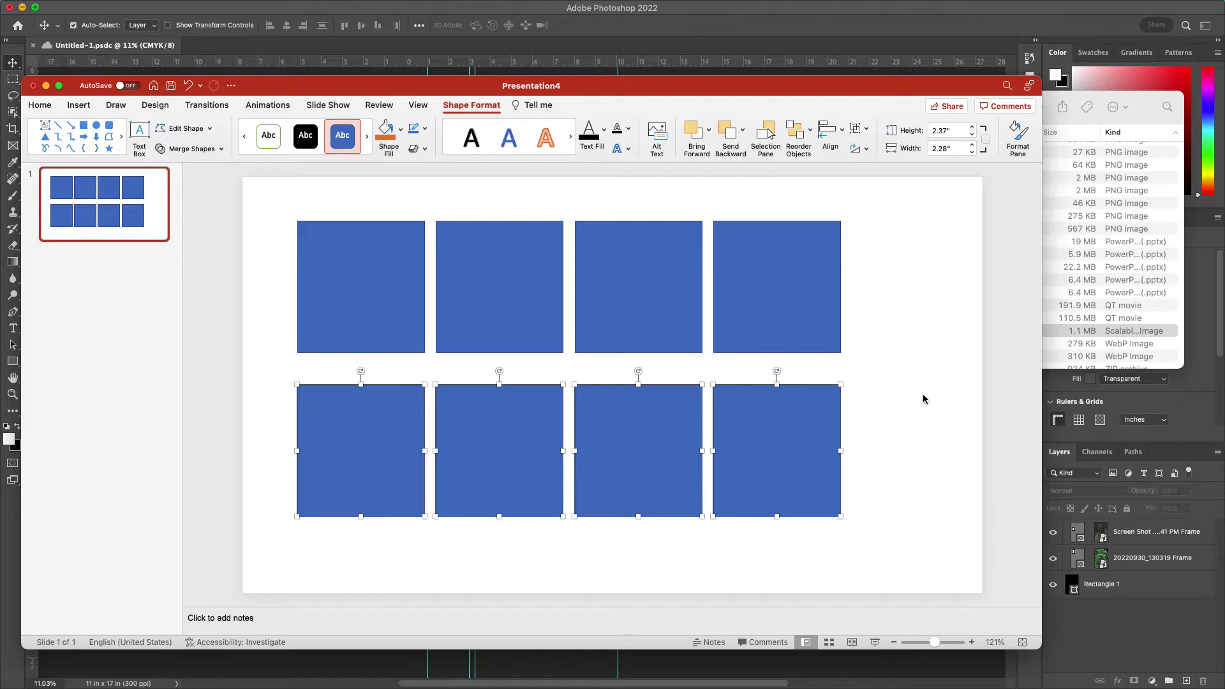
{"action": "key", "text": "super+a"}
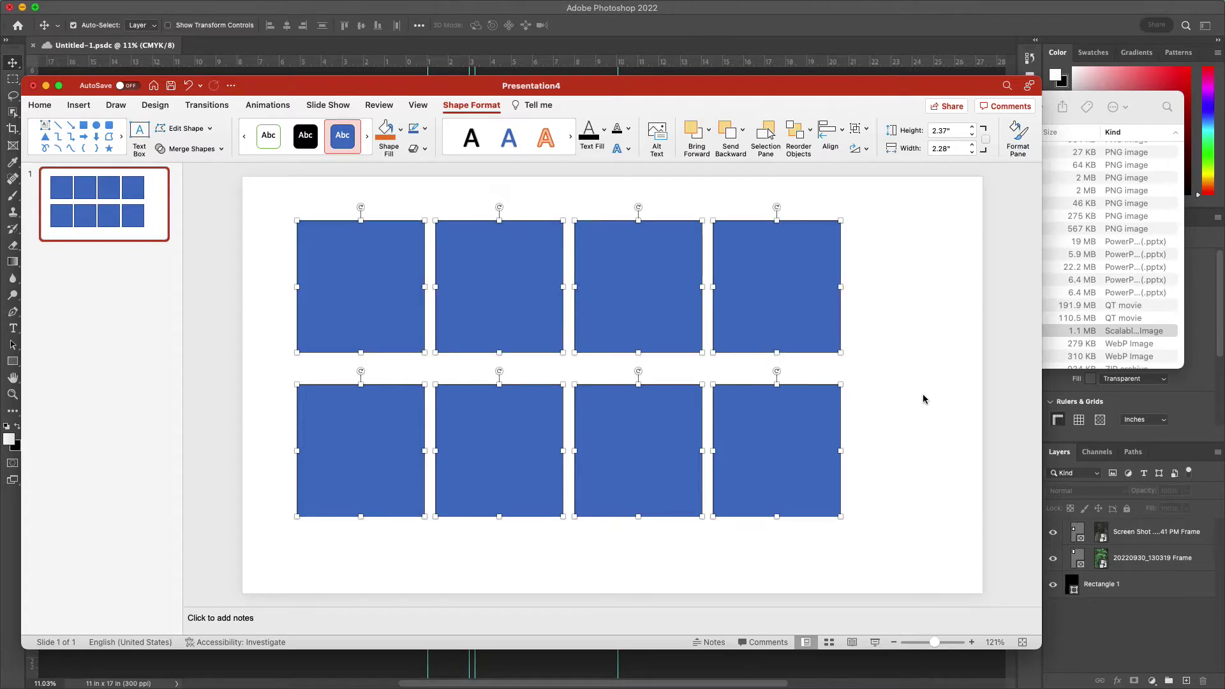
Group the eight squares and align the group to the slide's center and middle
{"action": "left_click", "coordinate": [867, 130]}
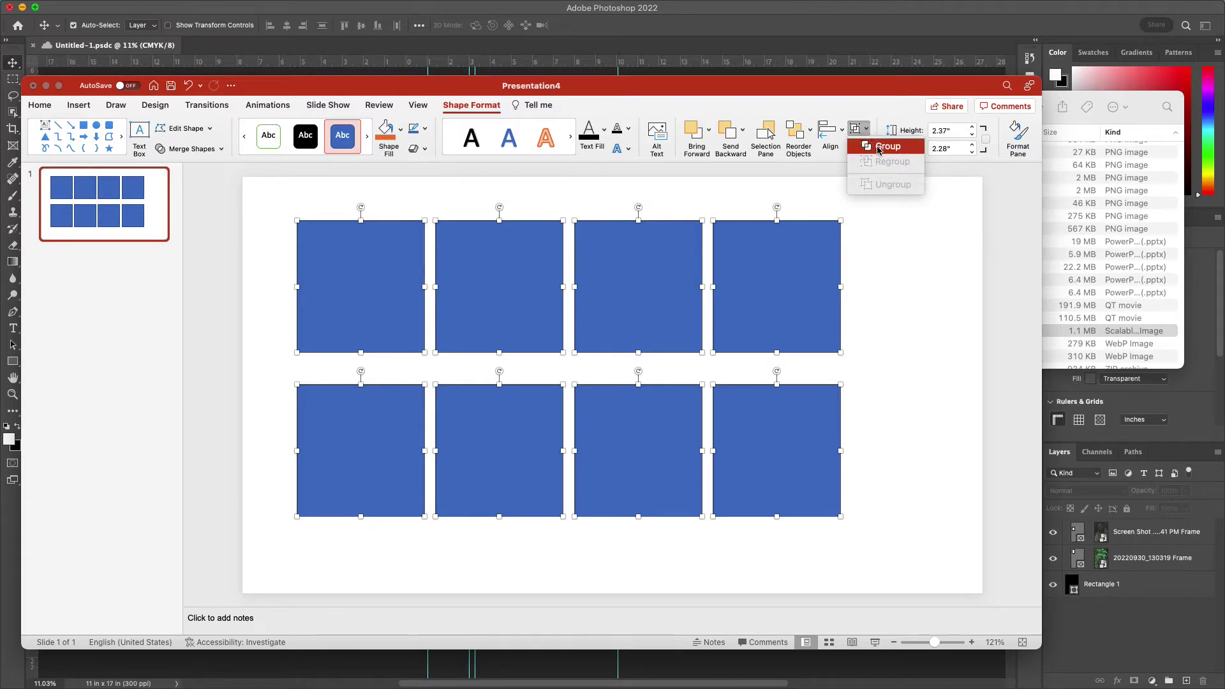
{"action": "left_click", "coordinate": [879, 148]}
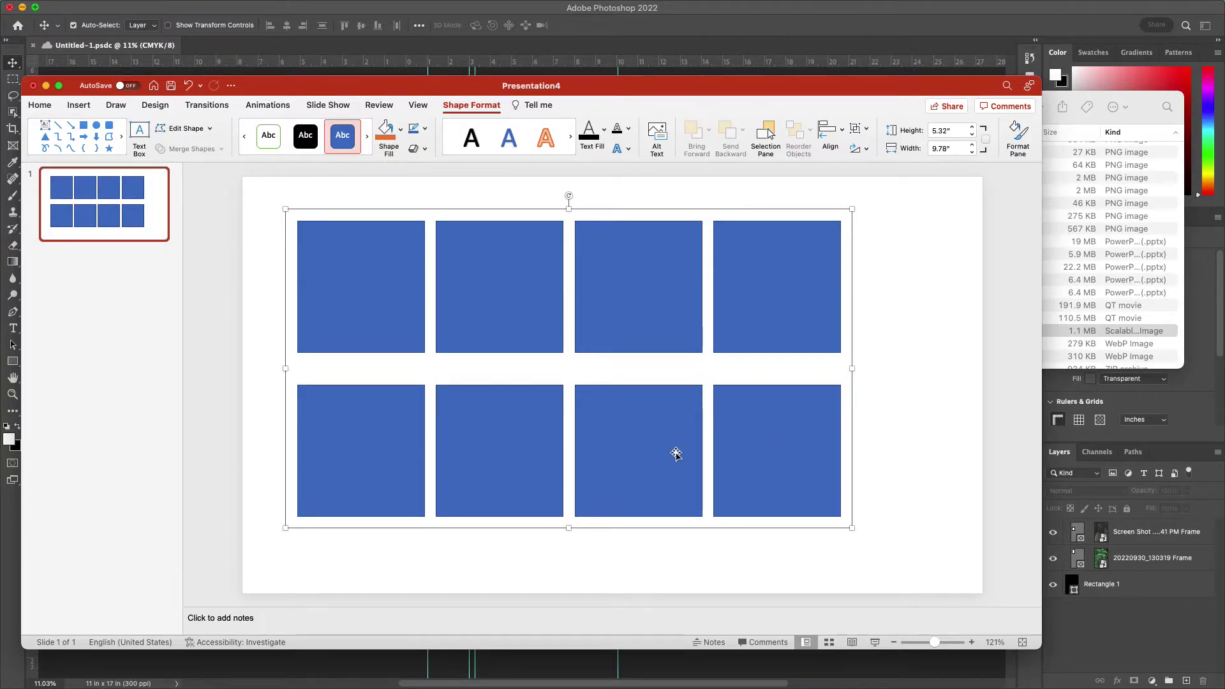
{"action": "left_click", "coordinate": [842, 136]}
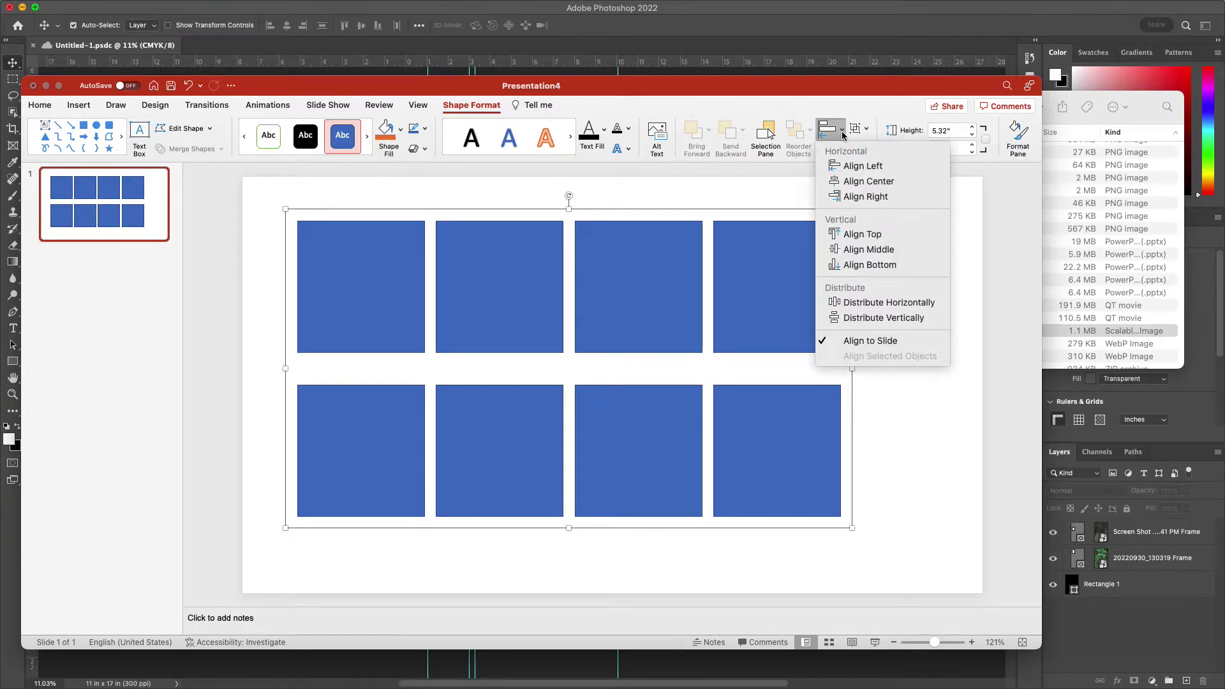
{"action": "left_click", "coordinate": [851, 182]}
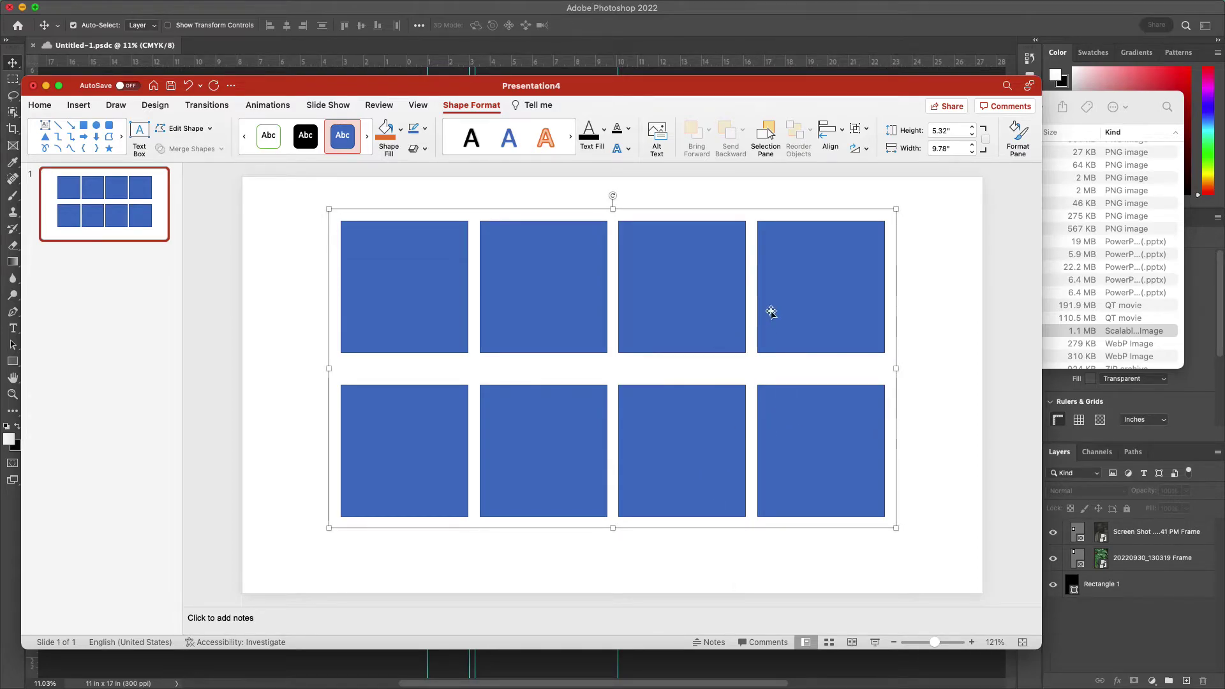
{"action": "left_click", "coordinate": [842, 134]}
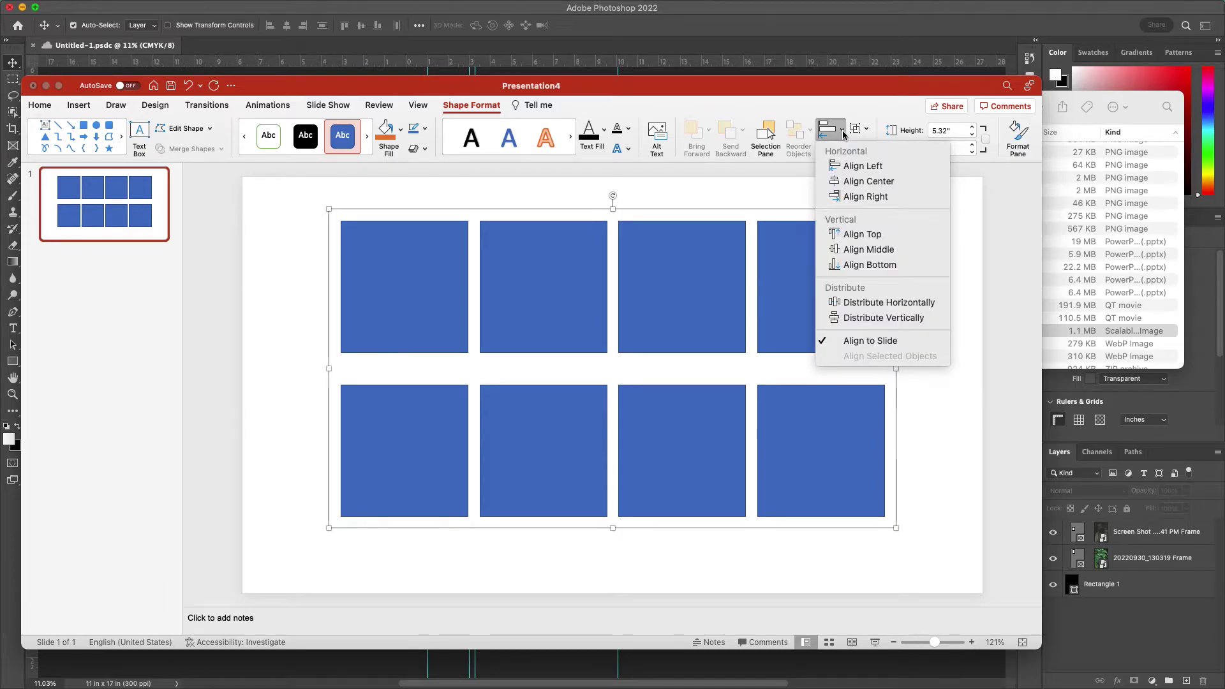
{"action": "left_click", "coordinate": [848, 249]}
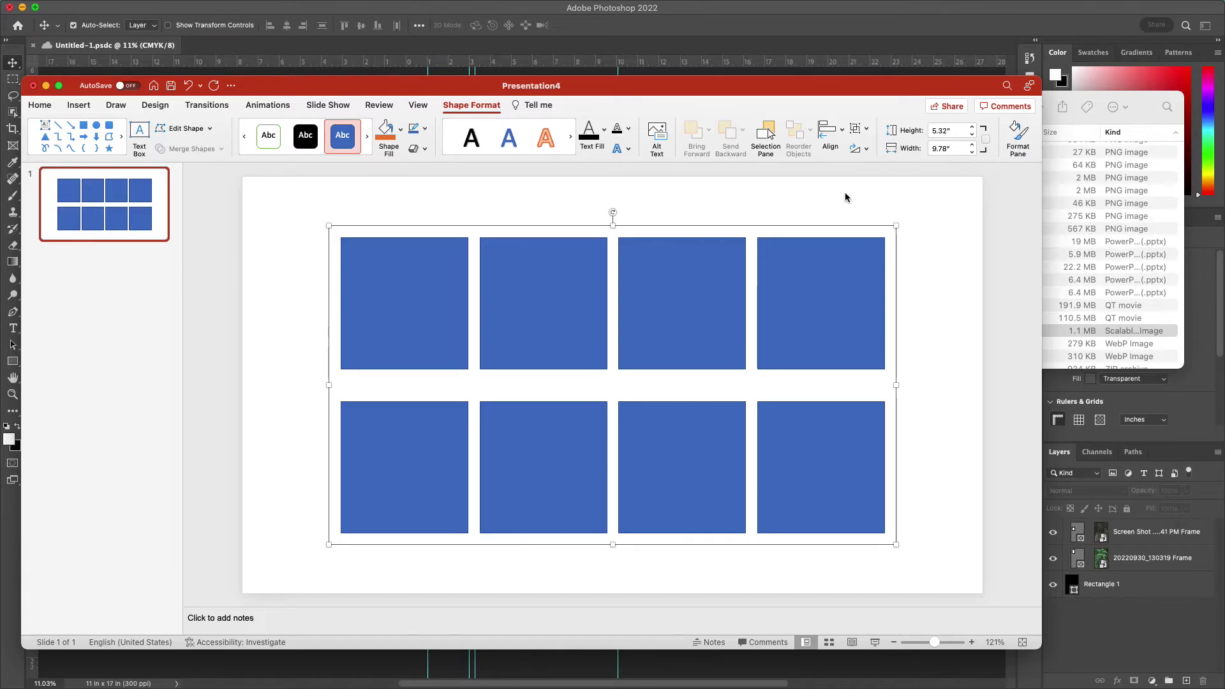
Ungroup the grid into eight separate squares and select only the top-left one
{"action": "left_click", "coordinate": [868, 132]}
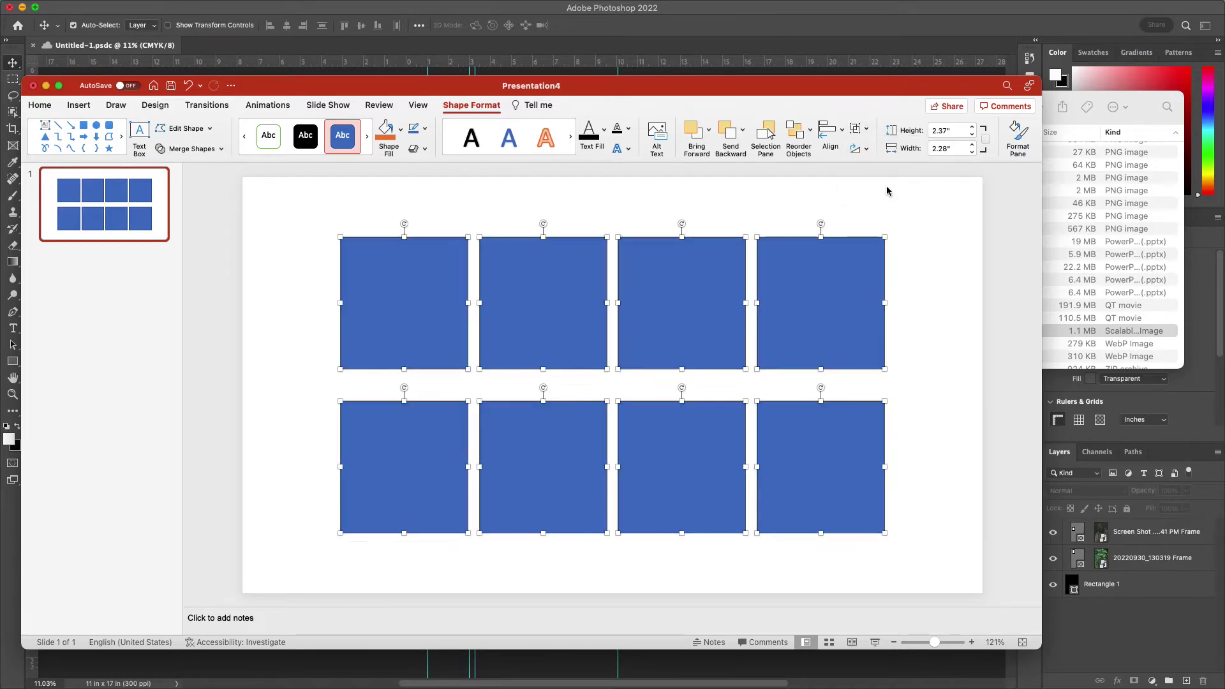
{"action": "left_click", "coordinate": [886, 186]}
{"action": "left_click", "coordinate": [289, 317]}
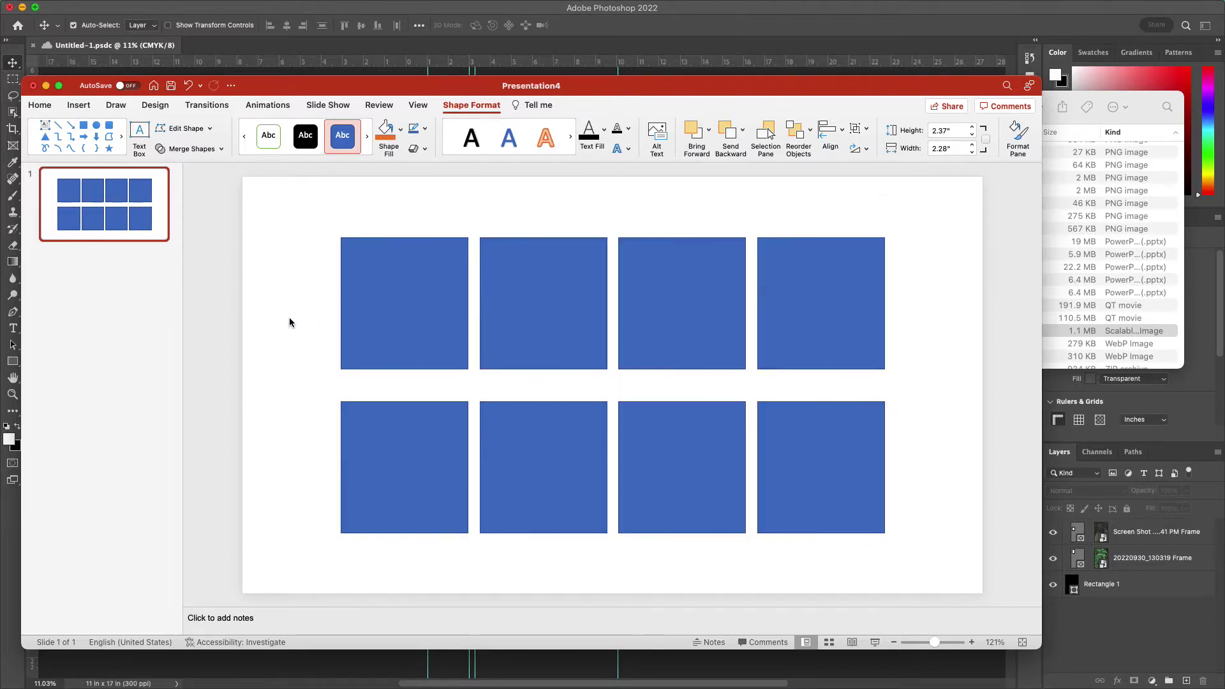
{"action": "left_click", "coordinate": [397, 299]}
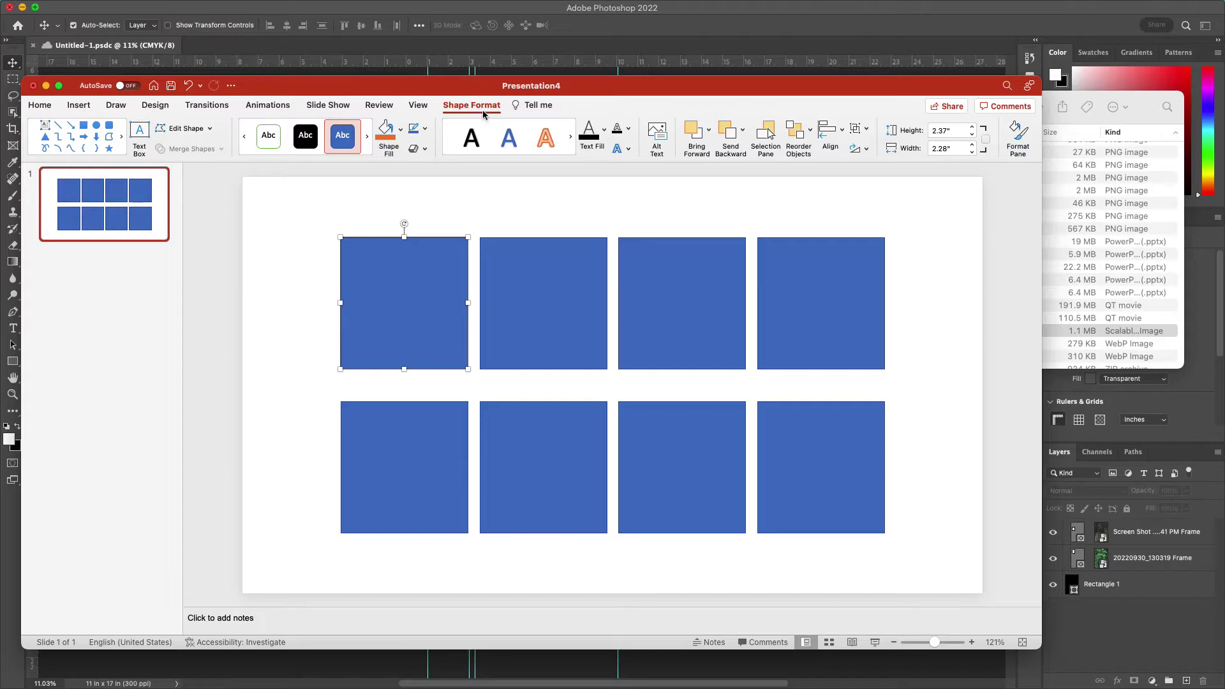
Use Shape Fill > Picture to insert nyeleti.jpeg from the Desktop into the top-left square
{"action": "left_click", "coordinate": [401, 130]}
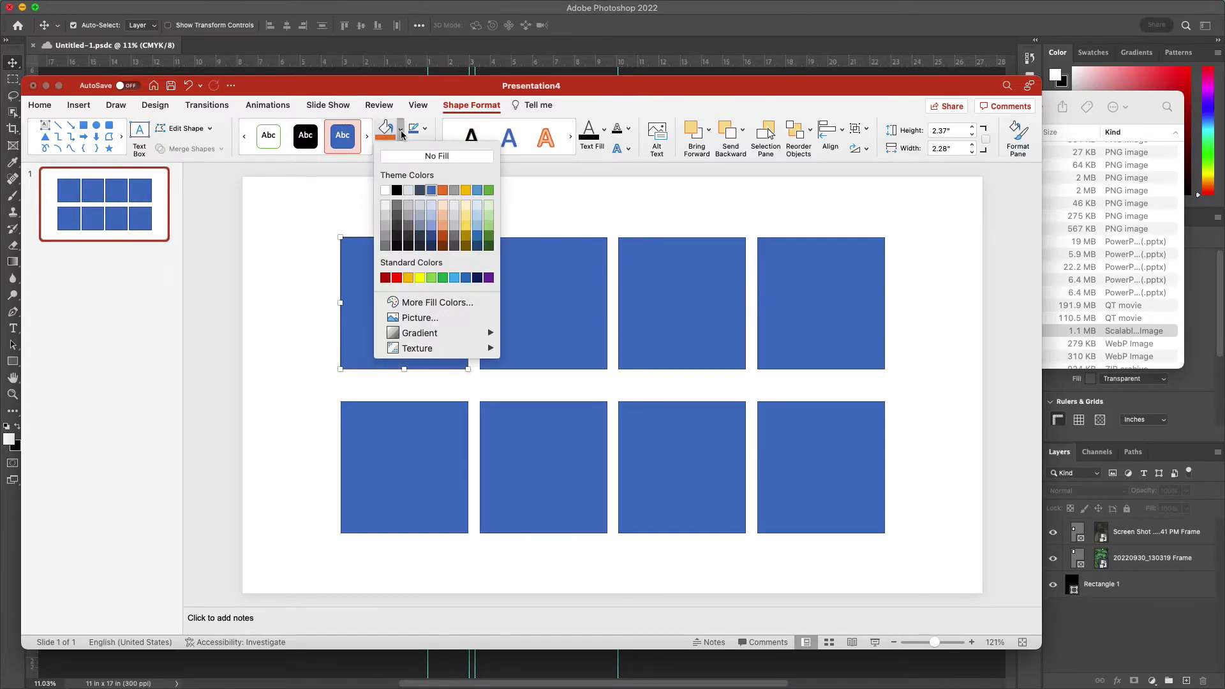
{"action": "left_click", "coordinate": [420, 318]}
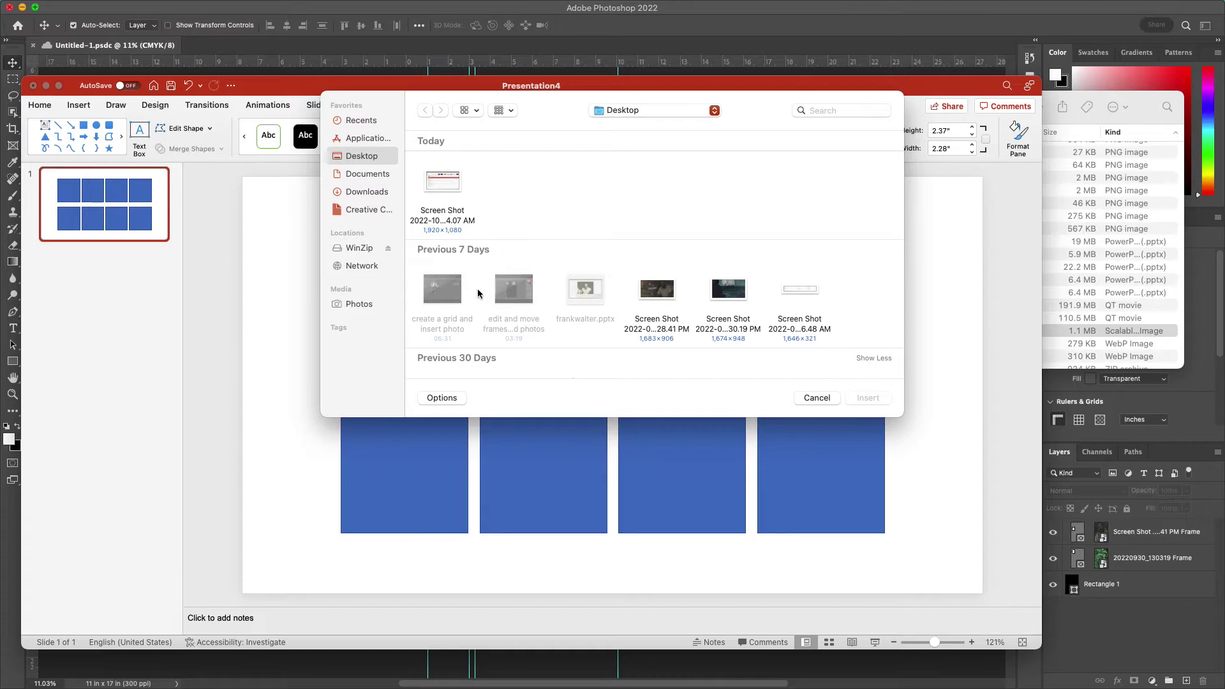
{"action": "scroll", "coordinate": [603, 316], "scroll_direction": "down", "scroll_amount": 3}
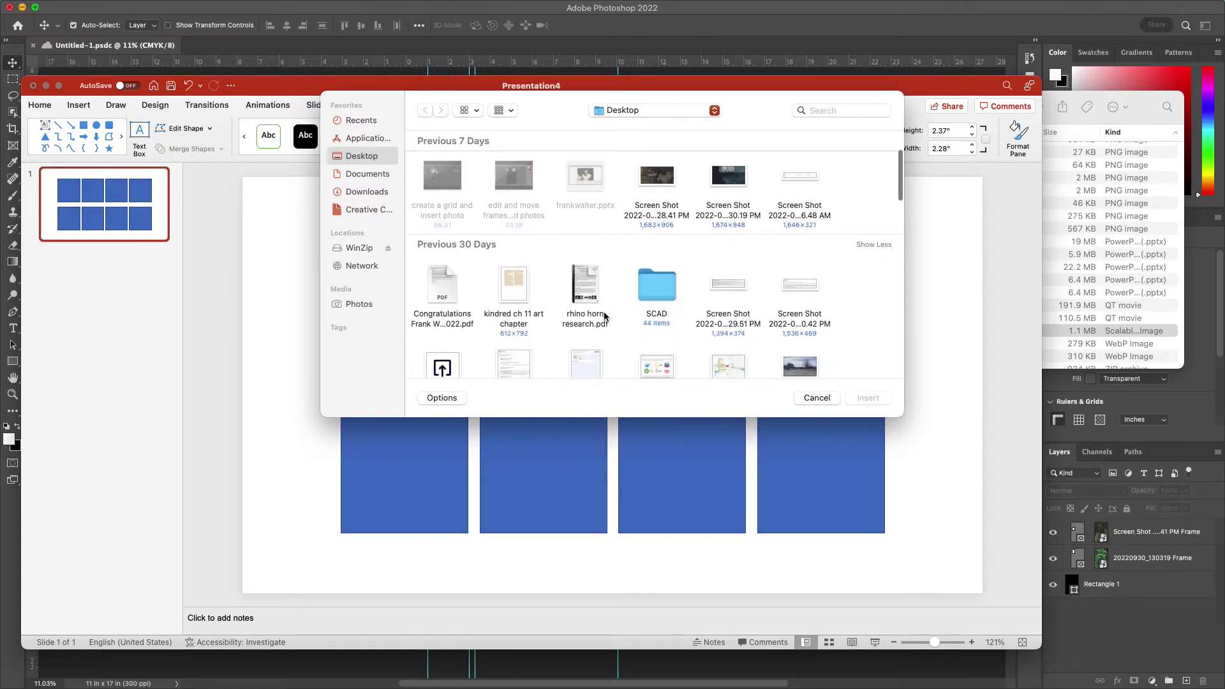
{"action": "scroll", "coordinate": [603, 316], "scroll_direction": "up", "scroll_amount": 1}
{"action": "scroll", "coordinate": [603, 315], "scroll_direction": "down", "scroll_amount": 10}
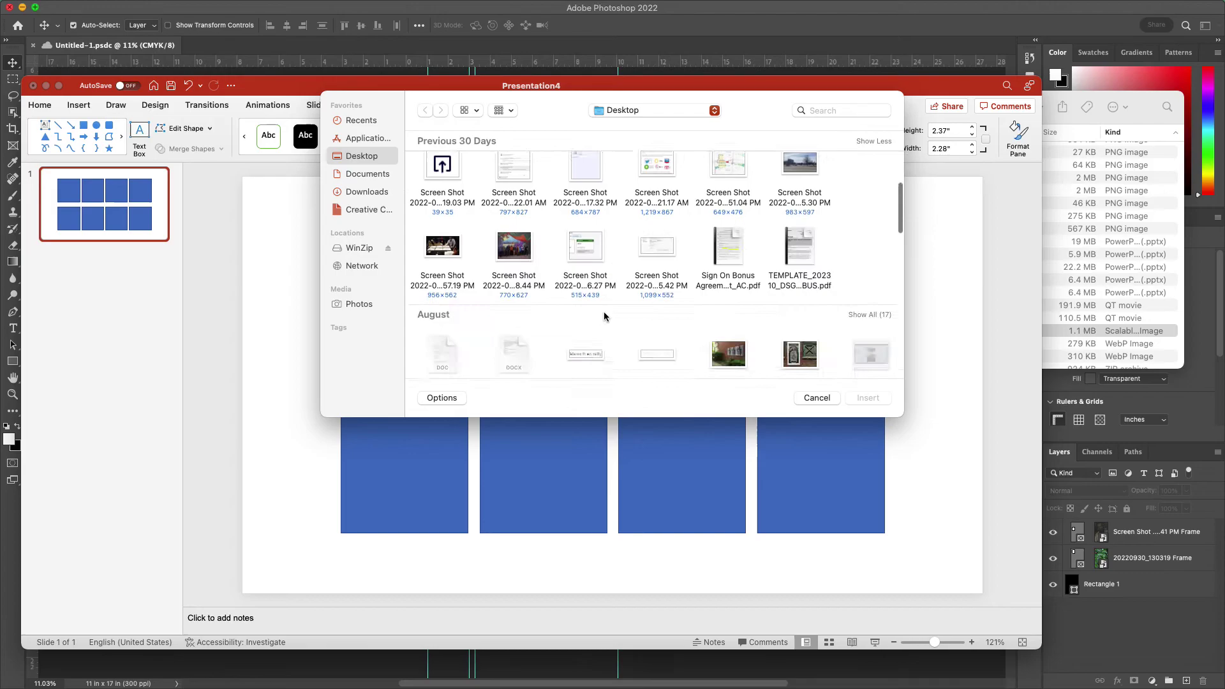
{"action": "scroll", "coordinate": [603, 311], "scroll_direction": "down", "scroll_amount": 10}
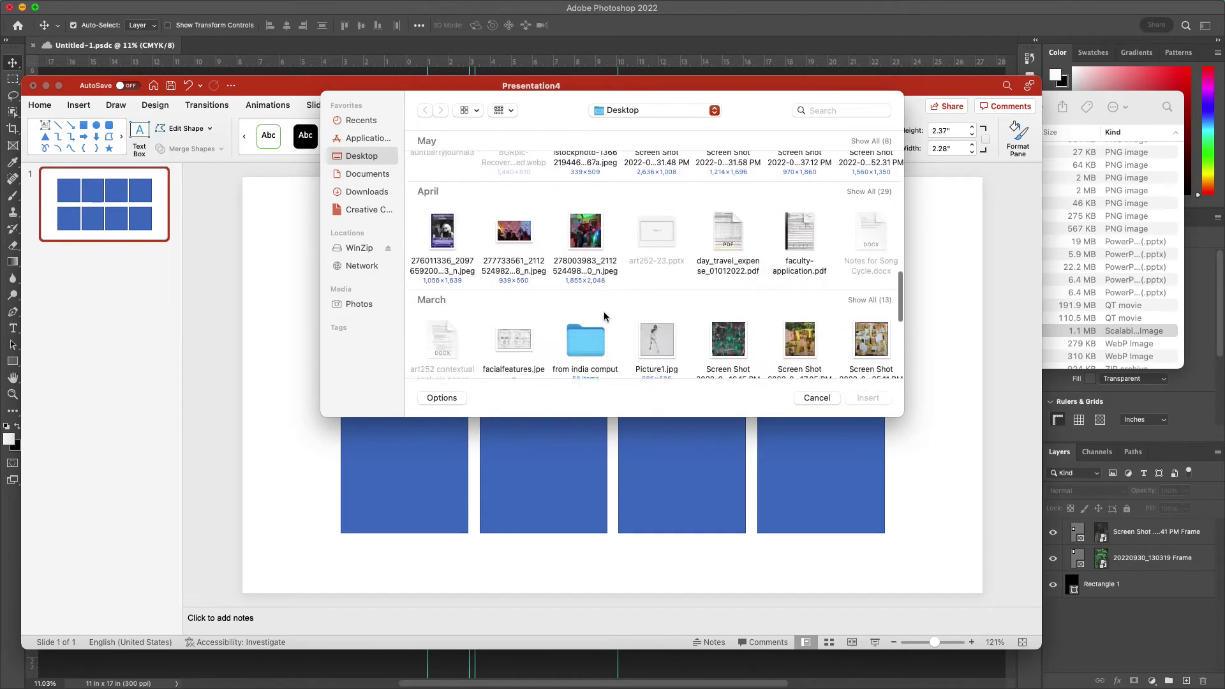
{"action": "scroll", "coordinate": [604, 312], "scroll_direction": "down", "scroll_amount": 5}
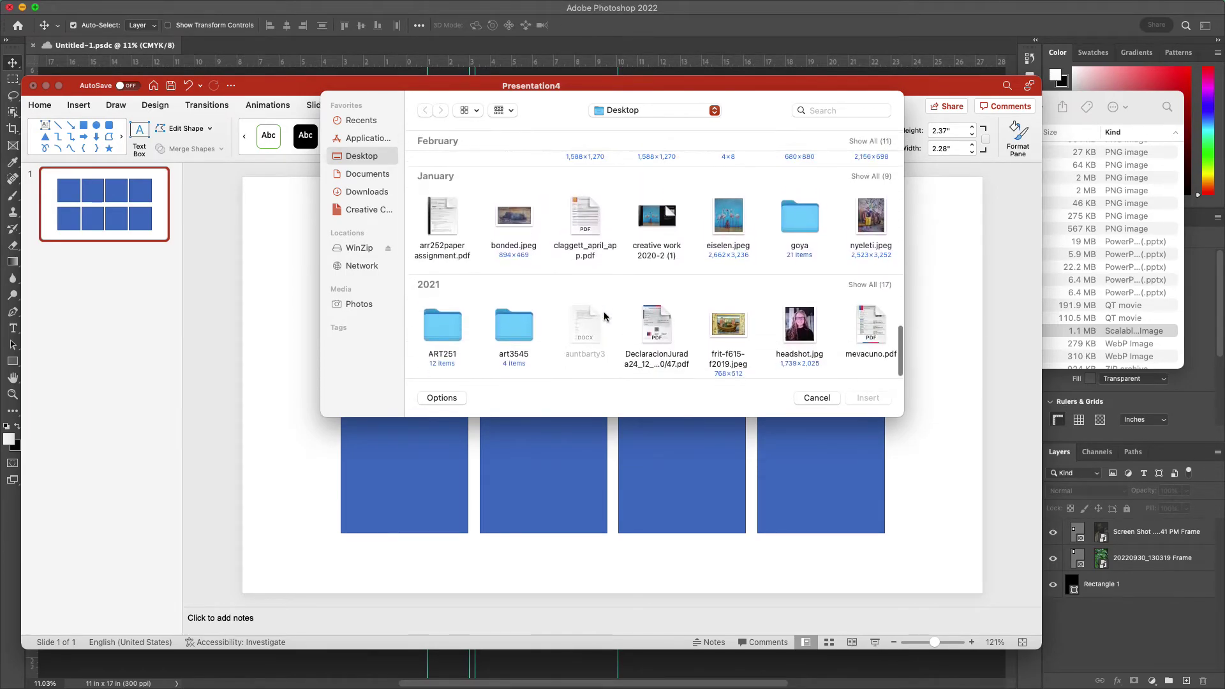
{"action": "left_click", "coordinate": [875, 235]}
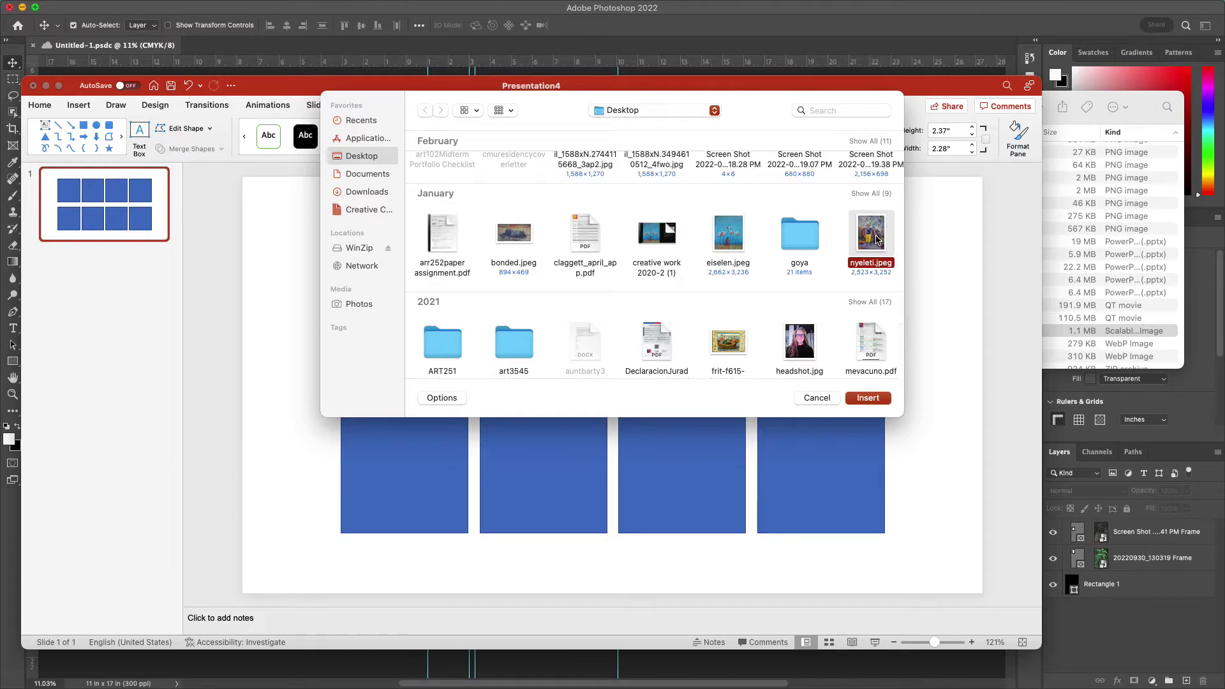
{"action": "left_click", "coordinate": [869, 398]}
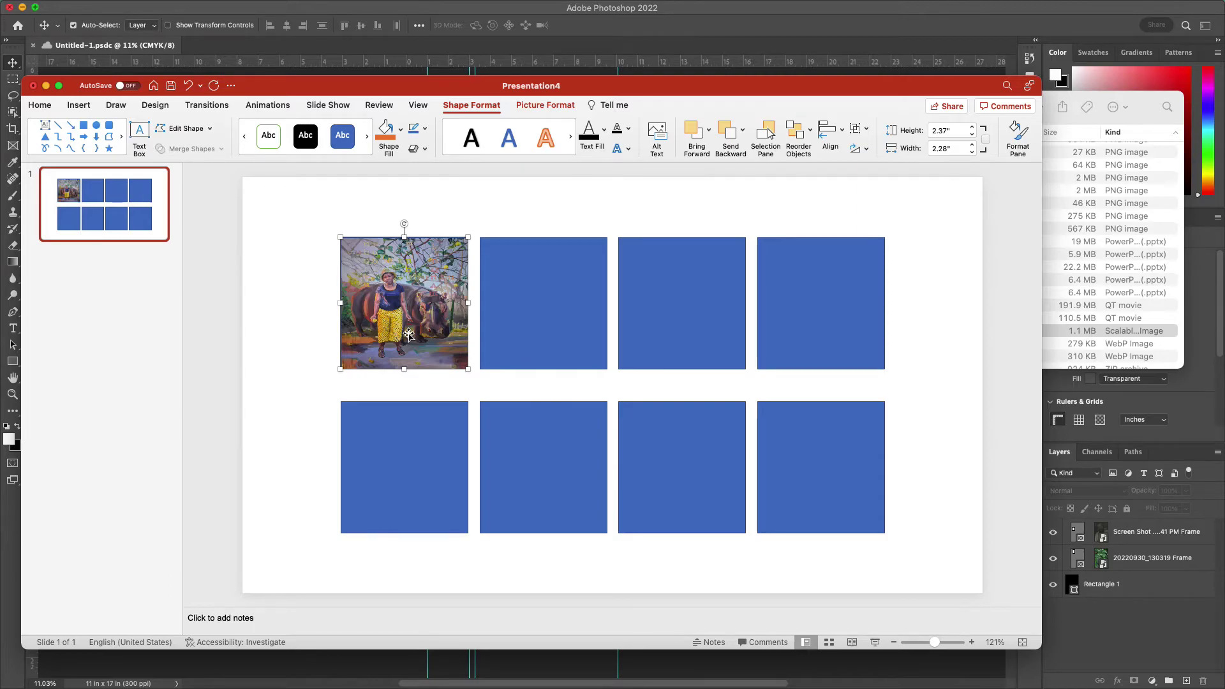
Switch to the Picture Format tab for the painting-filled square
{"action": "left_click", "coordinate": [539, 107]}
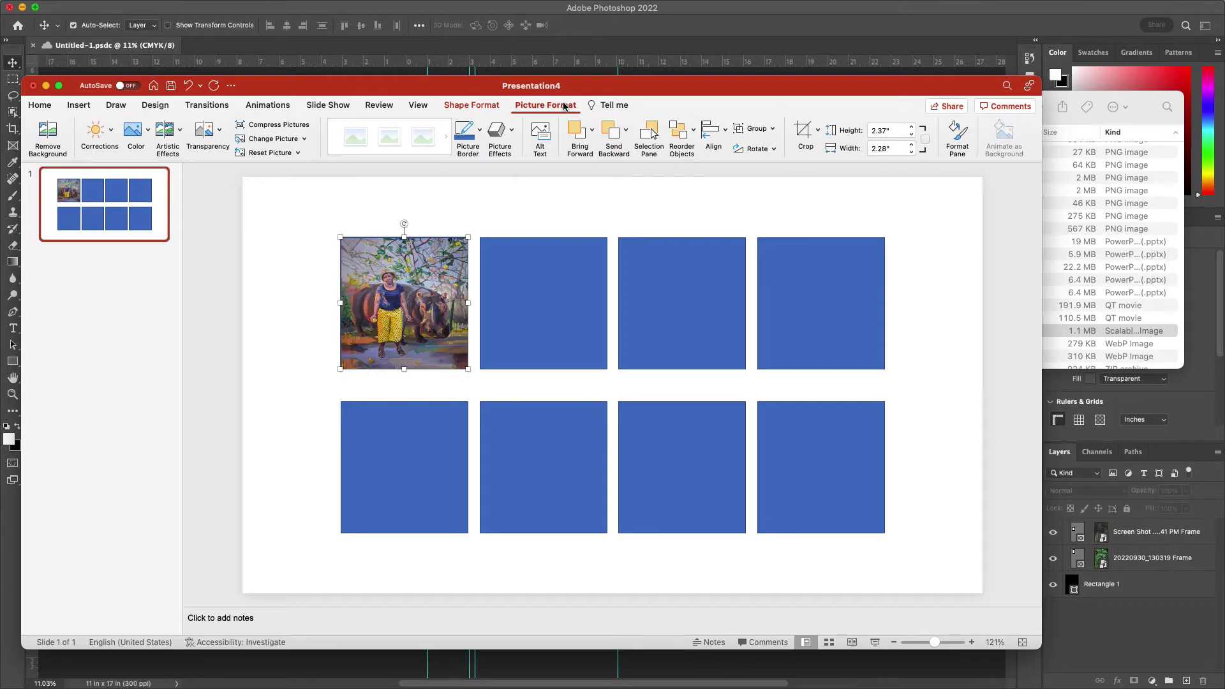
Choose Crop > Fill so the painting scales to fill the top-left square
{"action": "left_click", "coordinate": [817, 129]}
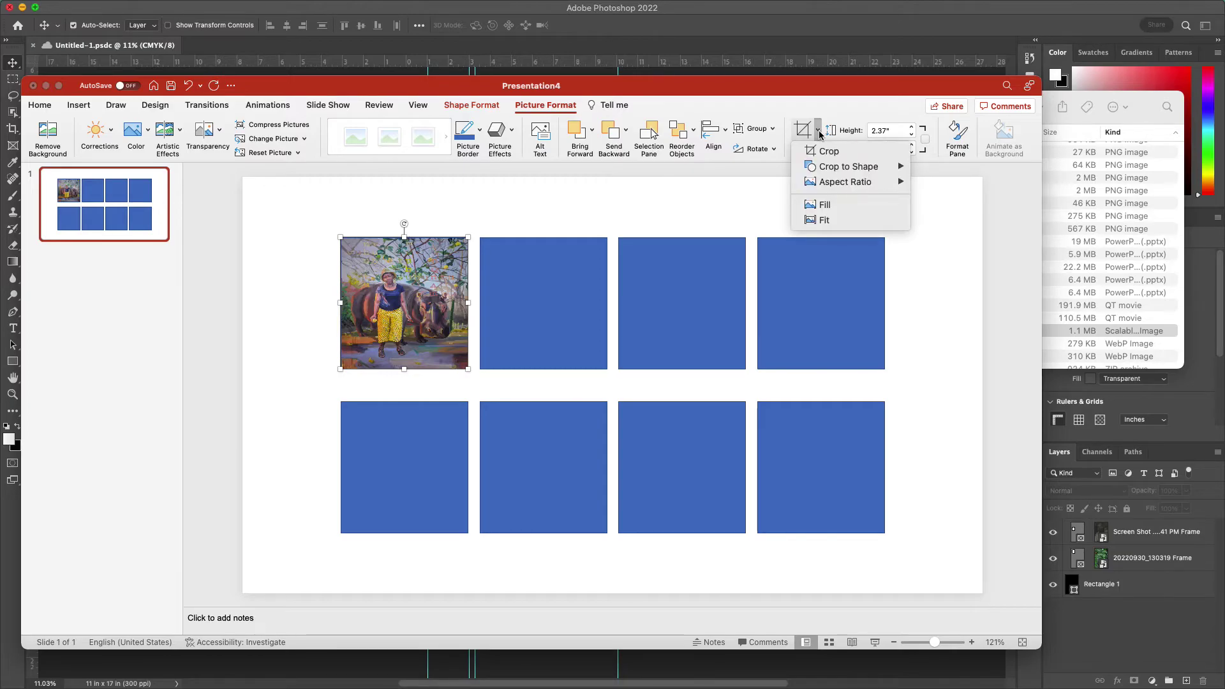
{"action": "left_click", "coordinate": [824, 206]}
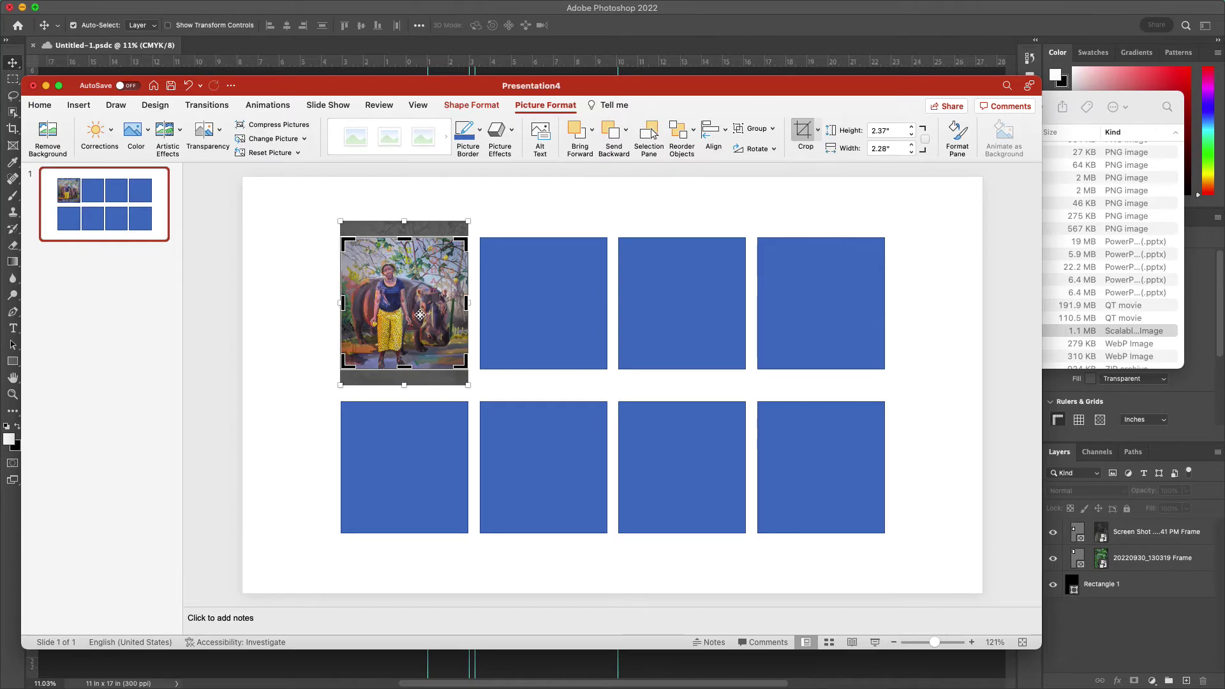
Enlarge the cropped painting twice and shift it up-left to center the woman's face in the top-left square, then apply the crop
{"action": "mouse_move", "coordinate": [419, 315]}
{"action": "left_mouse_down"}
{"action": "mouse_move", "coordinate": [405, 303]}
{"action": "mouse_move", "coordinate": [419, 308]}
{"action": "mouse_move", "coordinate": [412, 320]}
{"action": "mouse_move", "coordinate": [411, 307]}
{"action": "mouse_move", "coordinate": [424, 310]}
{"action": "mouse_move", "coordinate": [420, 328]}
{"action": "mouse_move", "coordinate": [416, 298]}
{"action": "mouse_move", "coordinate": [418, 311]}
{"action": "left_mouse_up"}
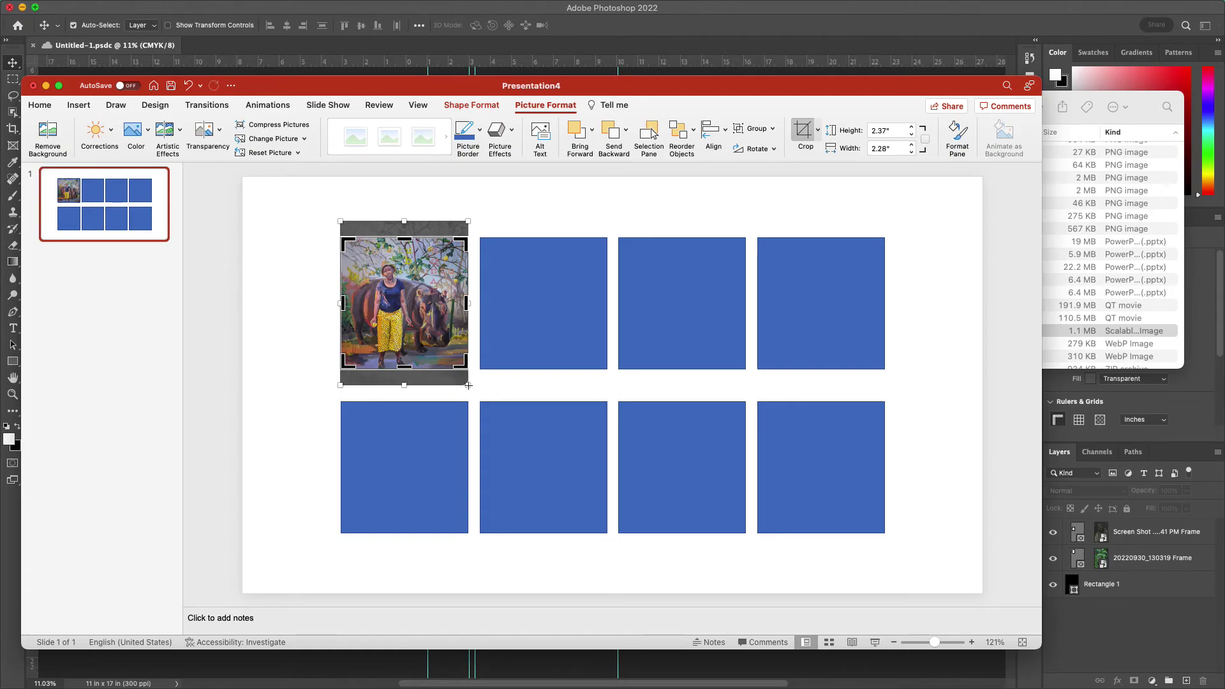
{"action": "left_click_drag", "start_coordinate": [467, 384], "coordinate": [556, 477]}
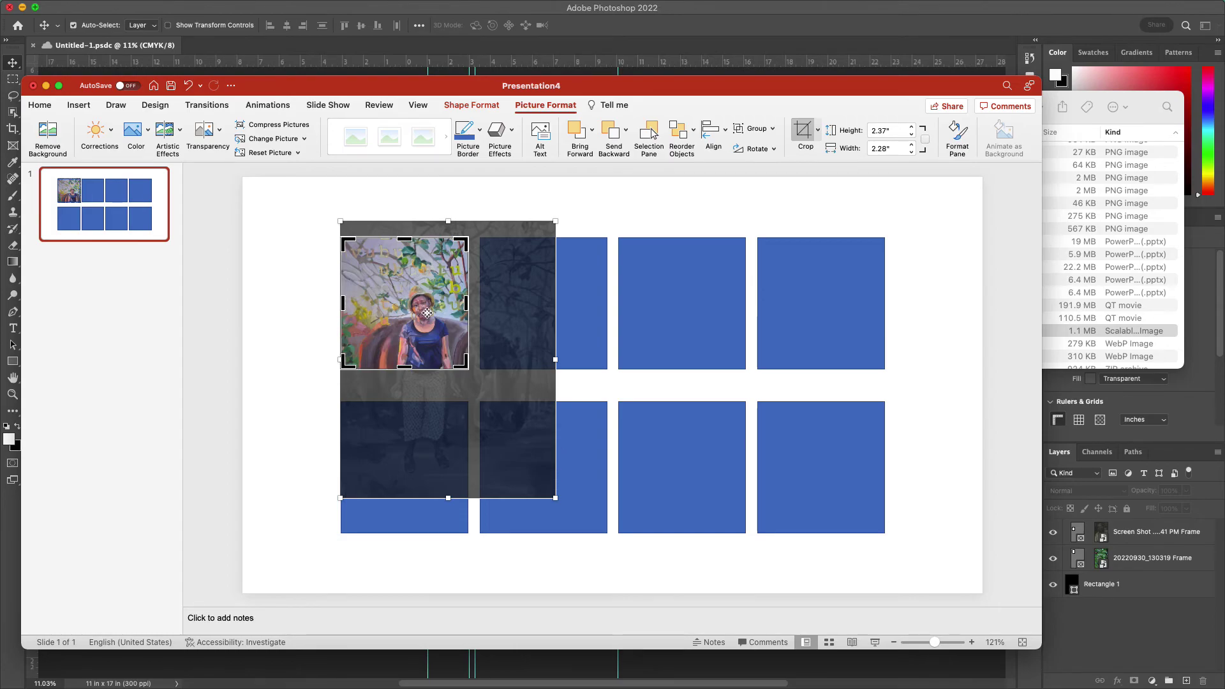
{"action": "left_click_drag", "start_coordinate": [429, 311], "coordinate": [400, 299]}
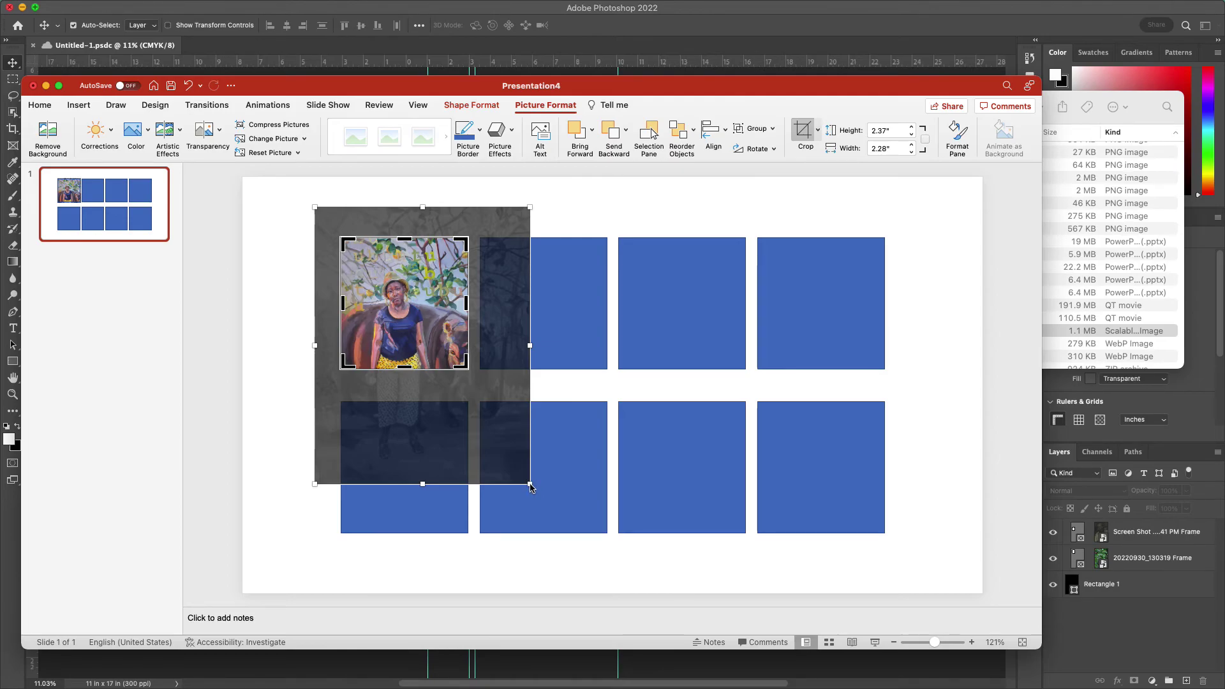
{"action": "left_click_drag", "start_coordinate": [531, 487], "coordinate": [606, 554]}
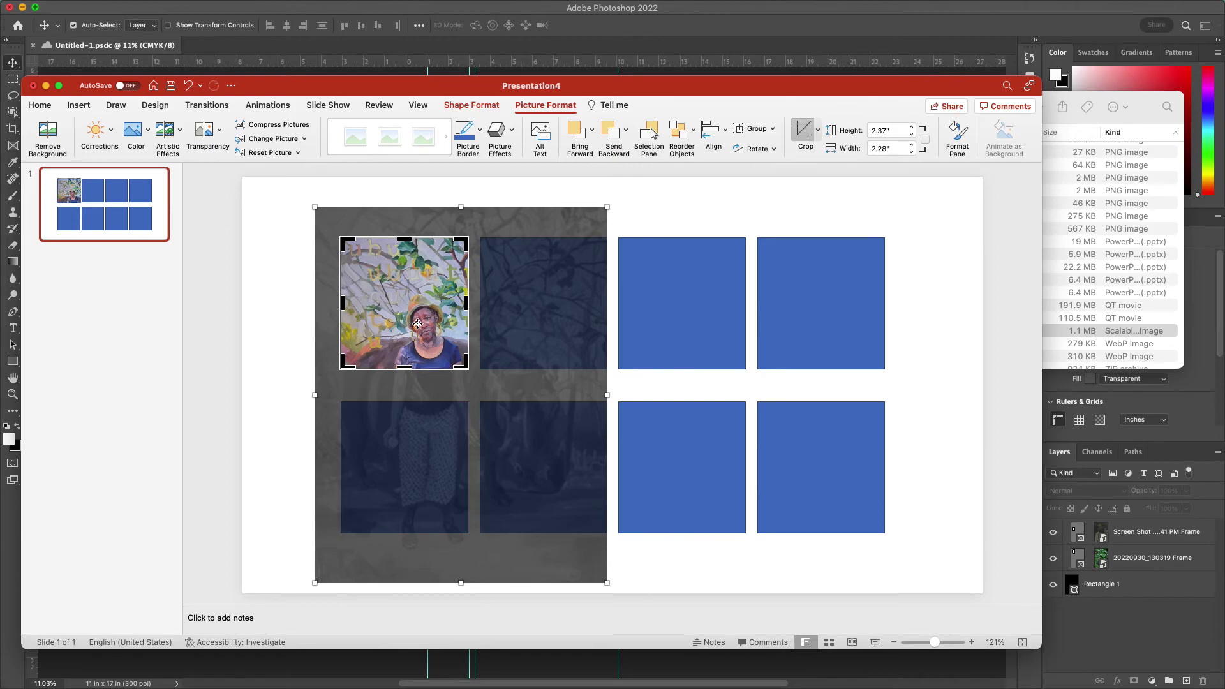
{"action": "left_click_drag", "start_coordinate": [419, 327], "coordinate": [396, 289]}
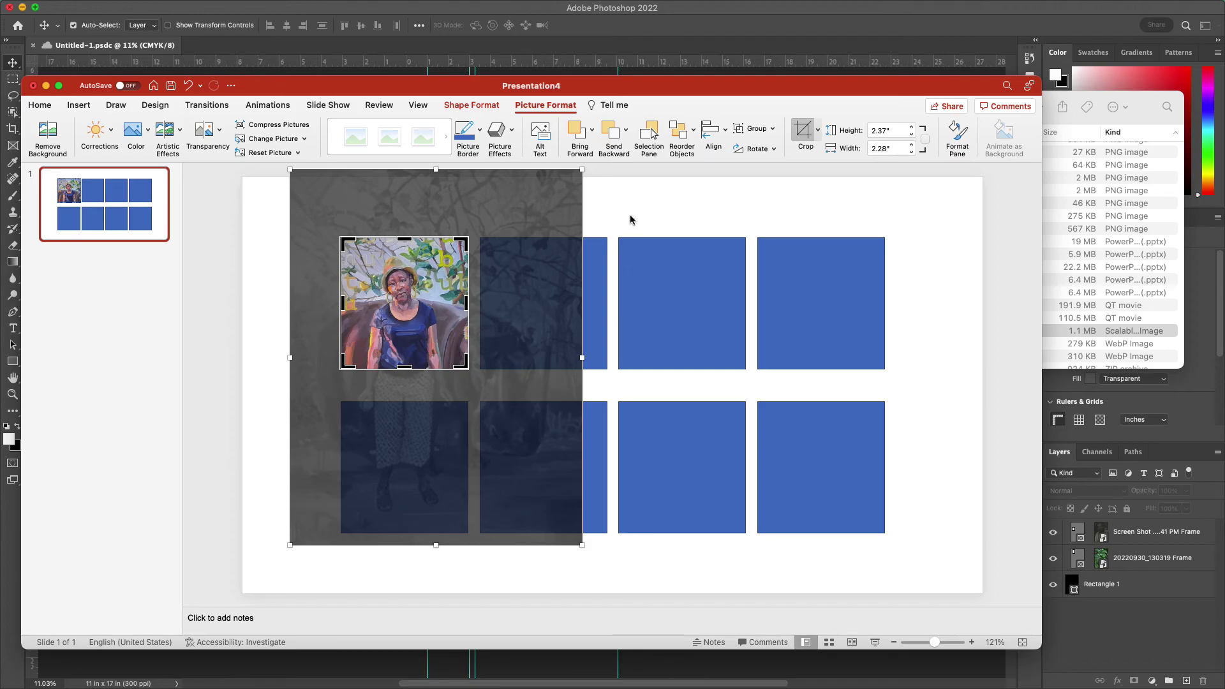
{"action": "left_click", "coordinate": [630, 216]}
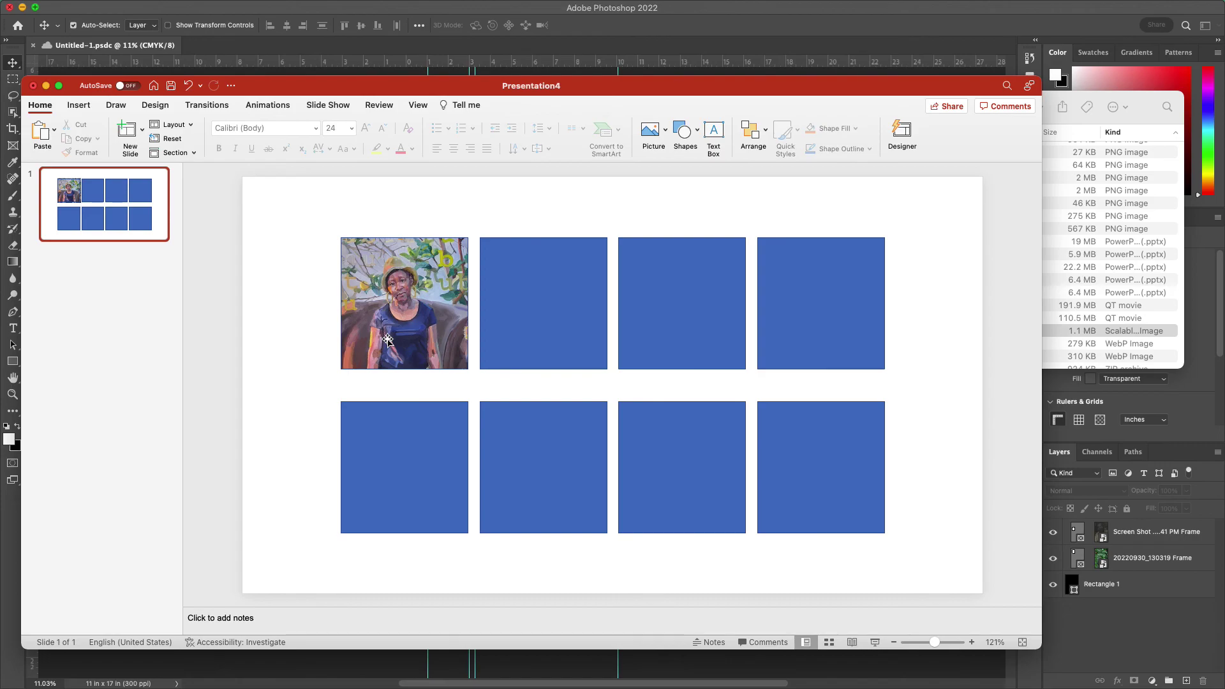
{"action": "left_click", "coordinate": [540, 308]}
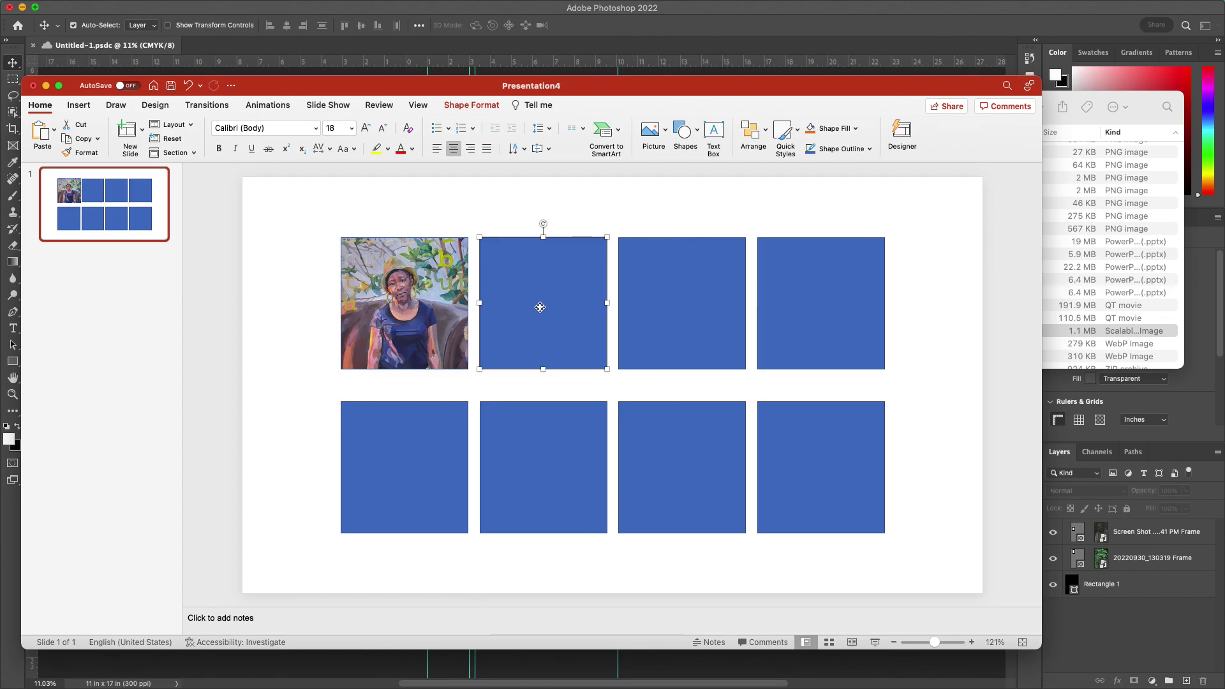